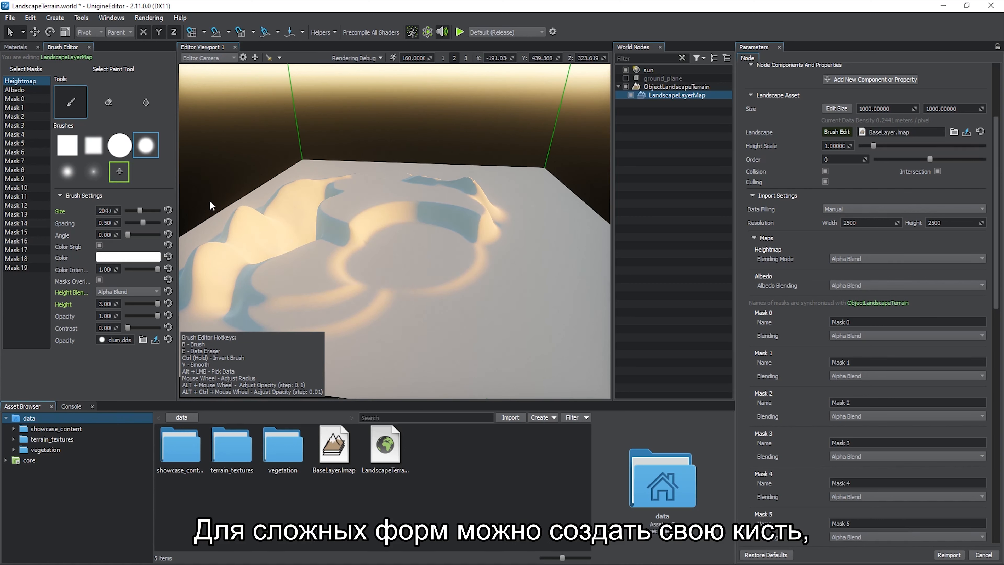
- Create a custom brush and assign the height_brush texture from terrain_textures/brushes as its Opacity mask
left_click(121, 173)
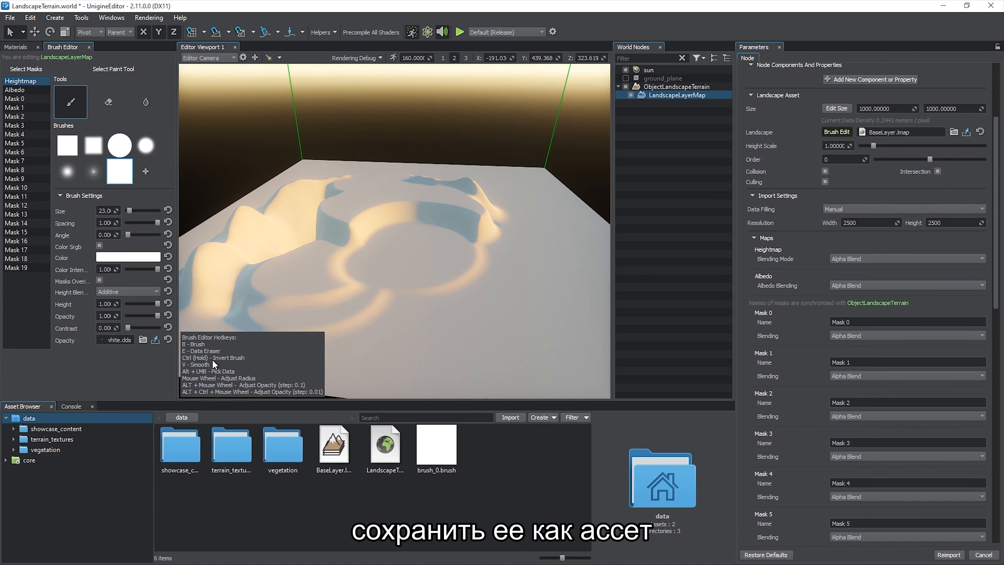
double_click(223, 438)
double_click(190, 444)
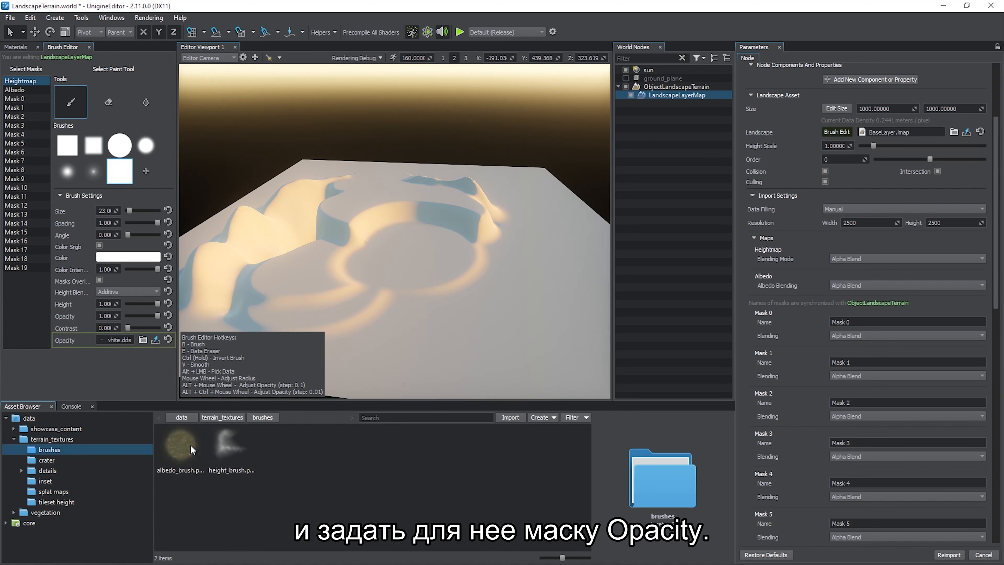
left_click_drag(226, 451, 121, 339)
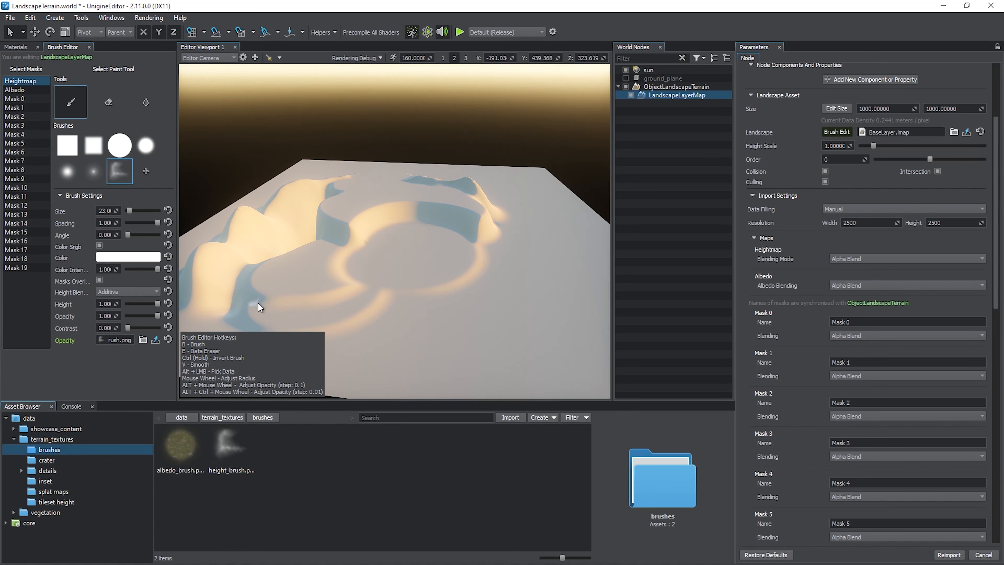
- Set the custom brush's size to about 650 and its height to 50, and stamp mountain relief onto the heightmap
left_click(154, 211)
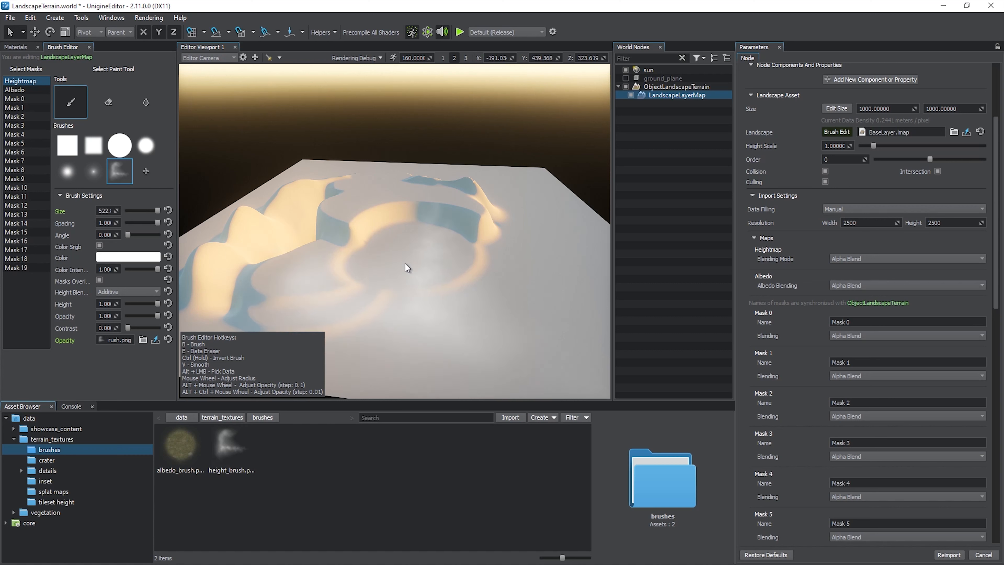
left_click(103, 306)
type("50")
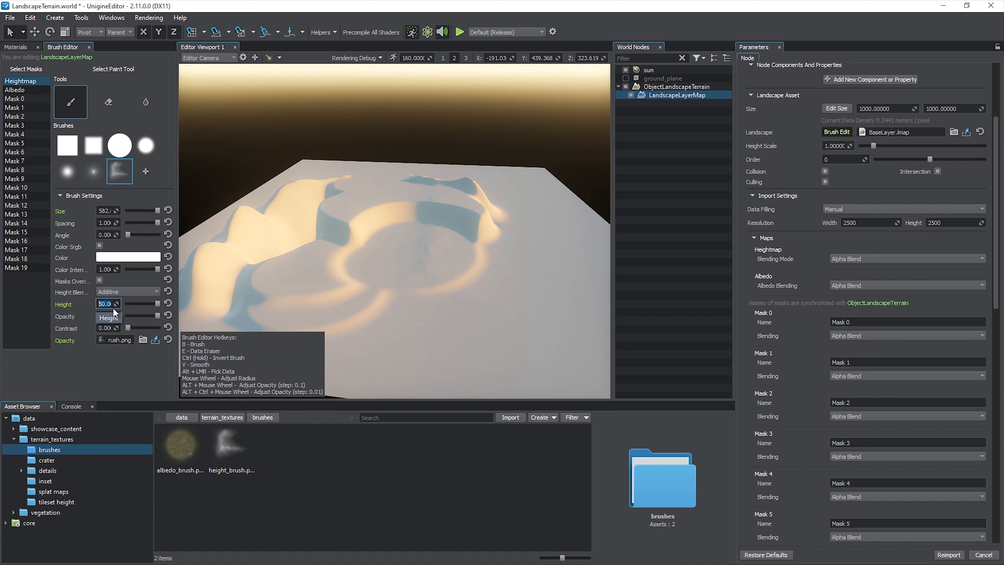
key("Return")
scroll(409, 236, "up", 3)
key("d")
right_click_drag(503, 249, 401, 247)
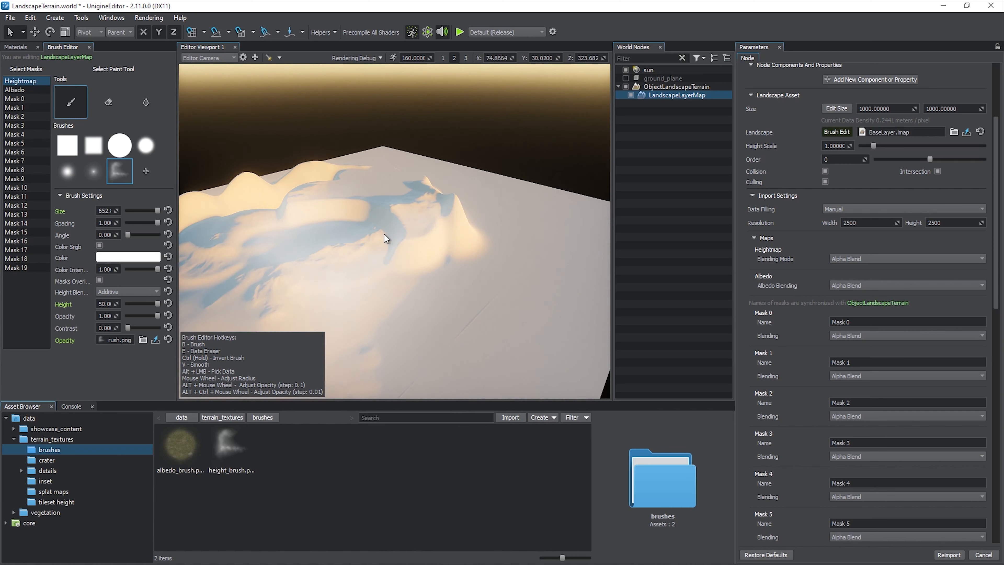
- Rotate the brush angle to about 237, set its height to 100, and stamp more relief to build up a taller mountain
left_click(135, 234)
key("e")
mouse_move(429, 266)
right_mouse_down()
mouse_move(338, 272)
mouse_move(396, 270)
right_mouse_up()
left_click(148, 234)
left_click(369, 246)
key("q")
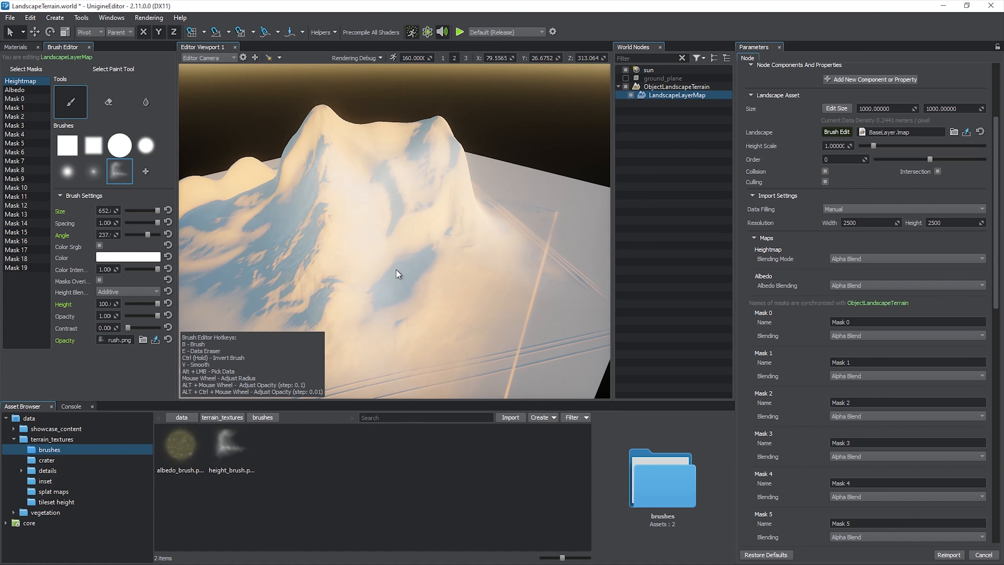
- Erase a flat hollow in the mountain's front slope using the Eraser with the hard round brush at size about 94
left_click(107, 103)
key("e")
left_click(127, 154)
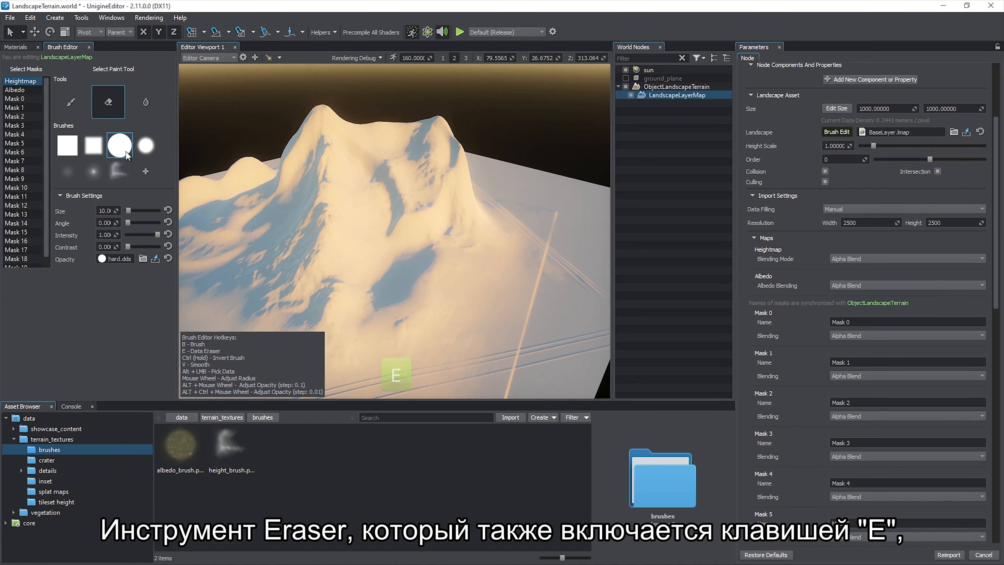
scroll(302, 284, "up", 10)
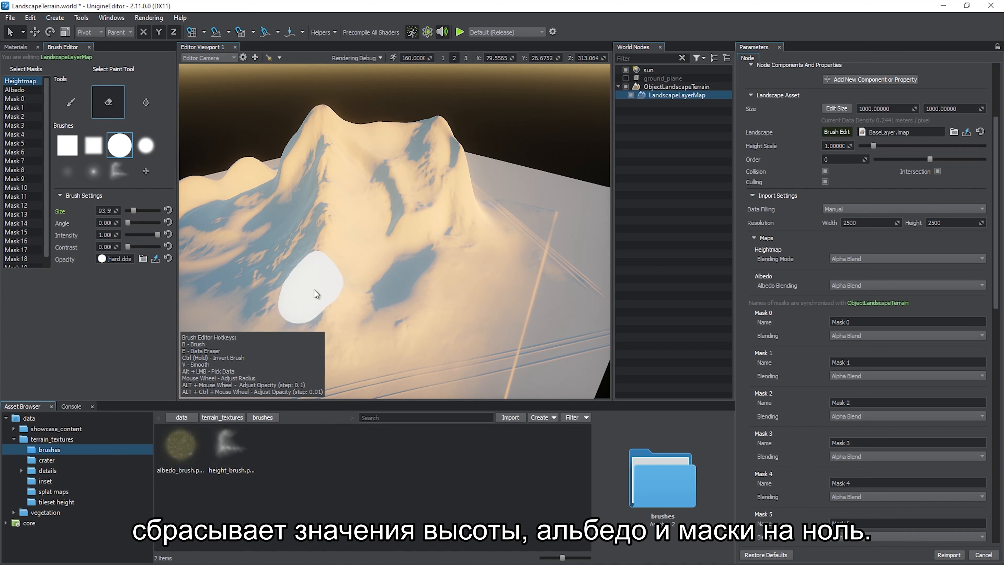
mouse_move(313, 293)
left_mouse_down()
mouse_move(347, 320)
mouse_move(382, 311)
mouse_move(442, 269)
mouse_move(409, 315)
left_mouse_up()
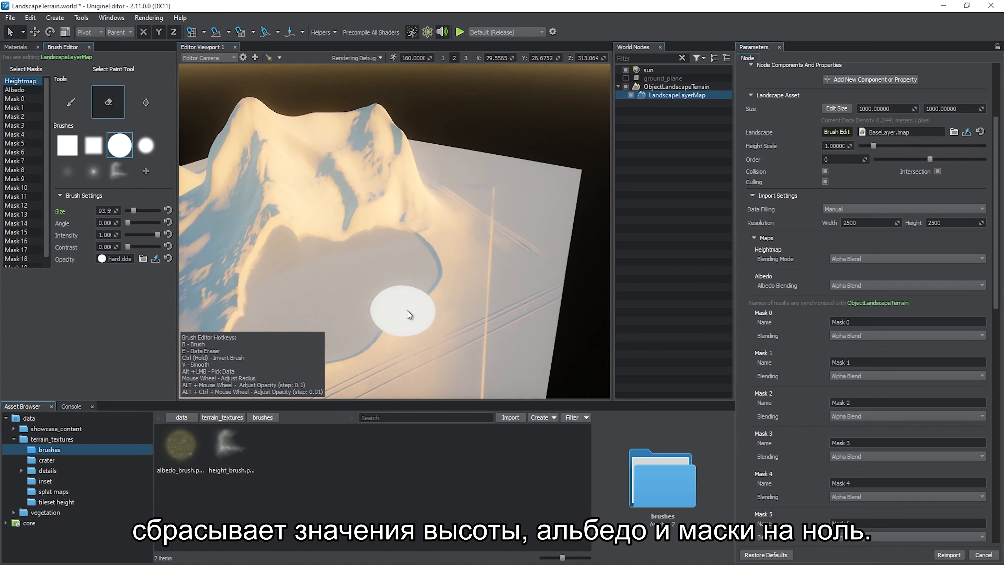
mouse_move(407, 311)
right_mouse_down()
mouse_move(441, 298)
mouse_move(426, 289)
right_mouse_up()
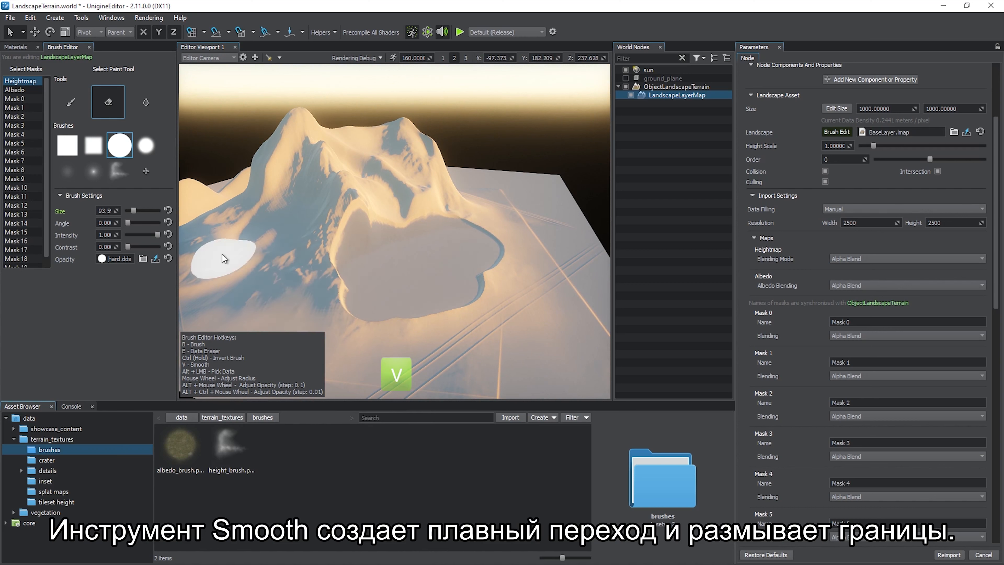
- Smooth the rim of the erased hollow with the Smooth tool and the hard round brush, raising the radius to about 43
left_click(146, 102)
mouse_move(332, 302)
left_mouse_down()
mouse_move(340, 276)
mouse_move(420, 237)
mouse_move(447, 300)
mouse_move(372, 318)
mouse_move(459, 298)
mouse_move(419, 363)
left_mouse_up()
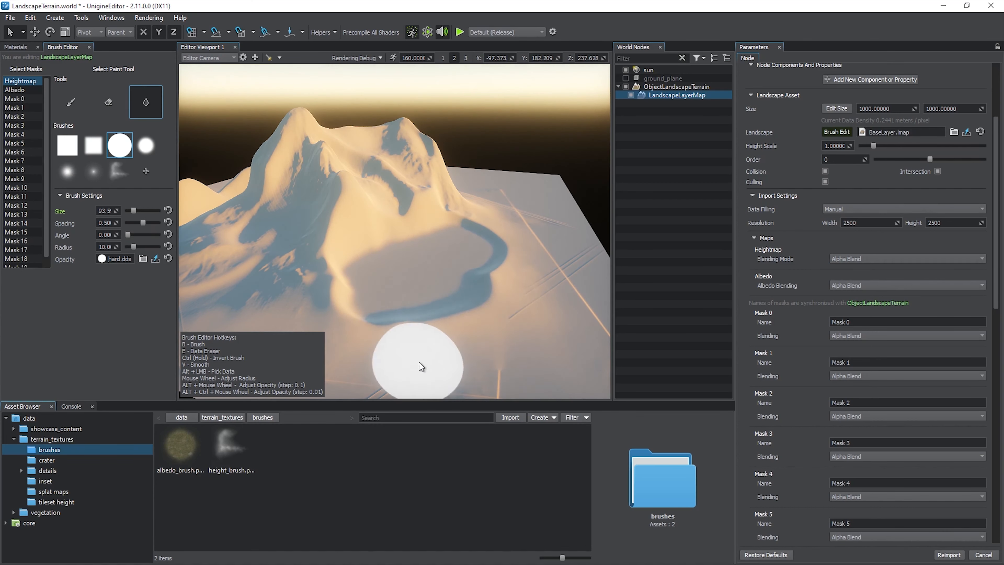
left_click(106, 246)
type("0")
key("Return")
mouse_move(333, 286)
left_mouse_down()
mouse_move(349, 256)
mouse_move(459, 307)
mouse_move(336, 265)
left_mouse_up()
- Smooth the hollow and the adjoining mountain slope with the medium soft round brush at size about 245
left_click(149, 155)
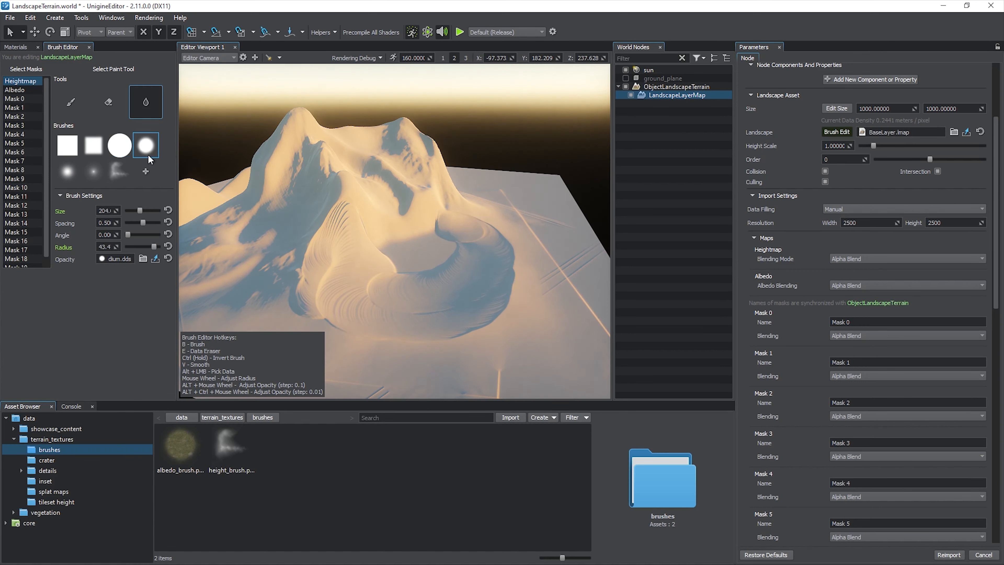
left_click_drag(139, 210, 142, 211)
mouse_move(341, 302)
left_mouse_down()
mouse_move(468, 270)
mouse_move(403, 263)
mouse_move(442, 224)
mouse_move(384, 195)
mouse_move(432, 156)
left_mouse_up()
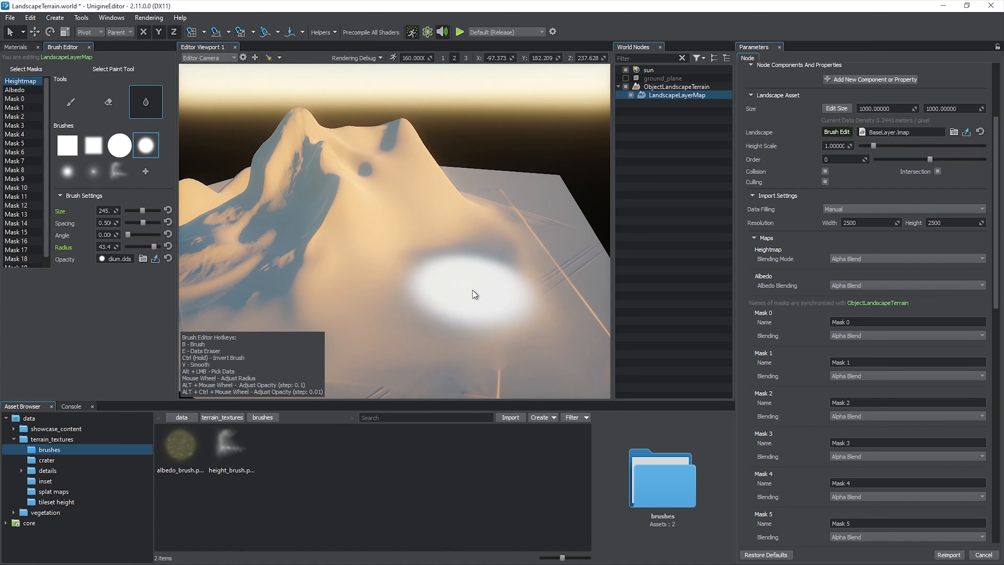
key("s")
mouse_move(472, 290)
right_mouse_down()
mouse_move(470, 308)
mouse_move(523, 324)
right_mouse_up()
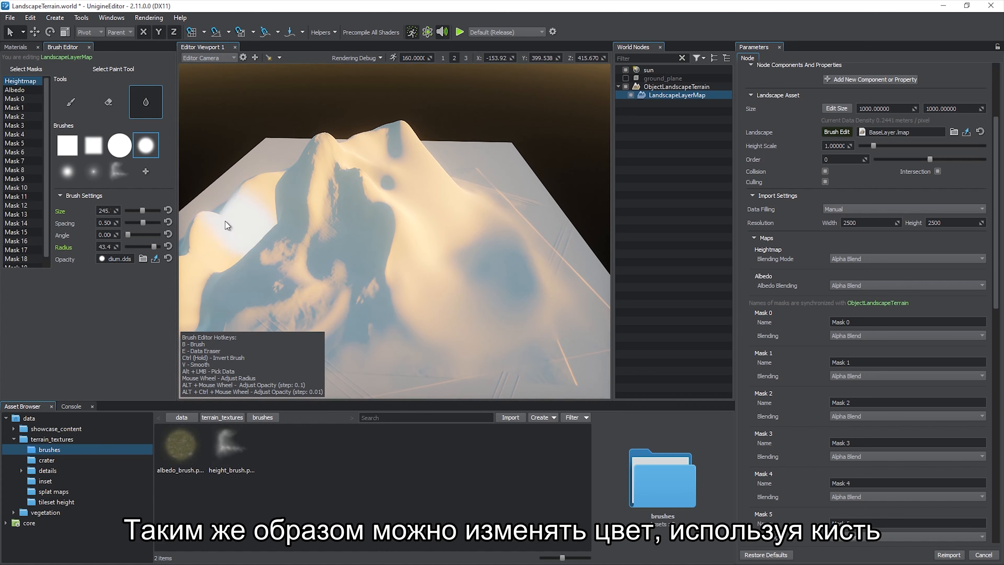
- Paint the mountain's front slope dark green on the Albedo layer with the medium soft brush at size about 175
left_click(82, 102)
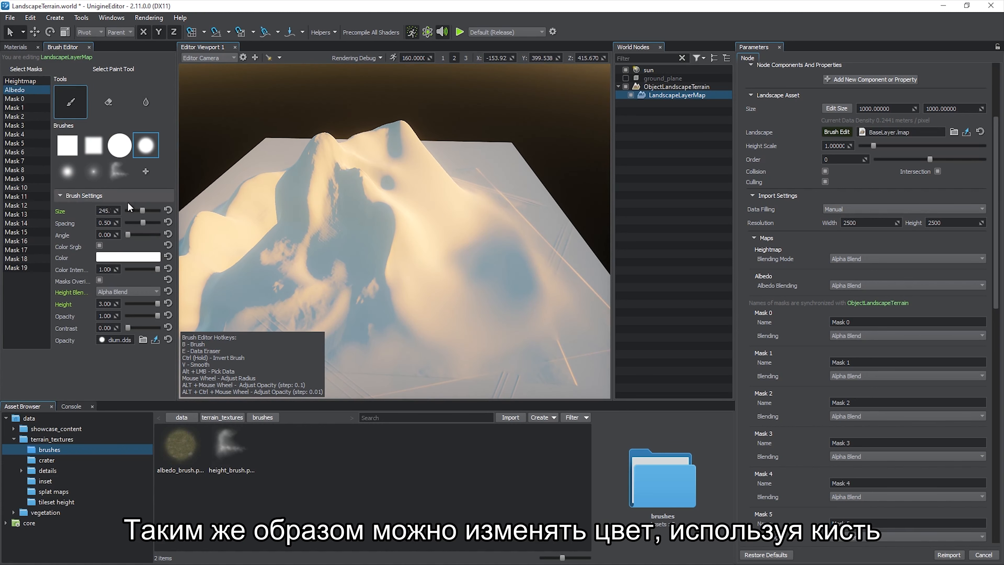
scroll(306, 253, "down", 3)
left_click(155, 257)
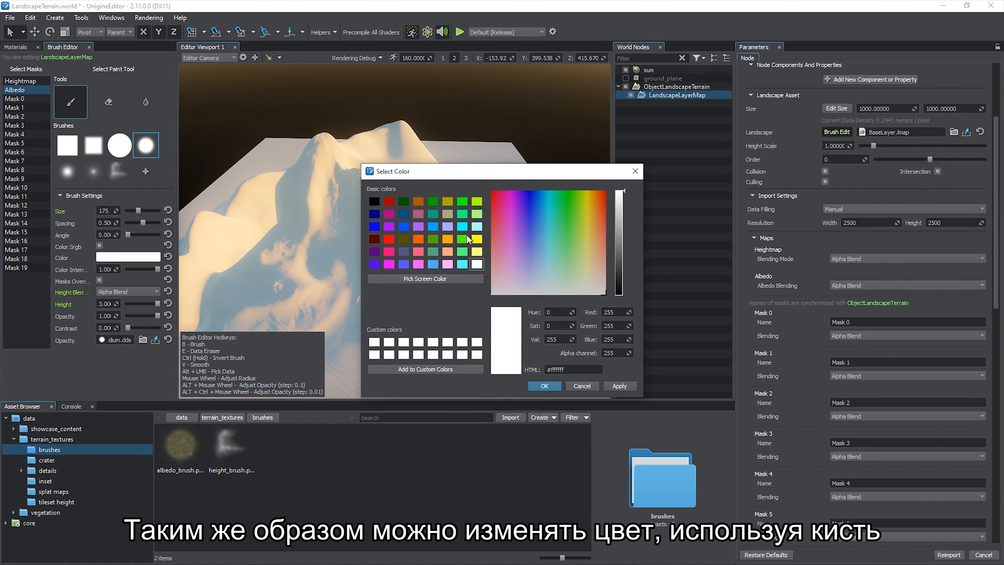
left_click(403, 201)
left_click(545, 386)
mouse_move(431, 323)
left_mouse_down()
mouse_move(528, 318)
mouse_move(336, 314)
mouse_move(466, 261)
mouse_move(372, 190)
left_mouse_up()
mouse_move(371, 189)
right_mouse_down()
mouse_move(455, 284)
mouse_move(480, 270)
right_mouse_up()
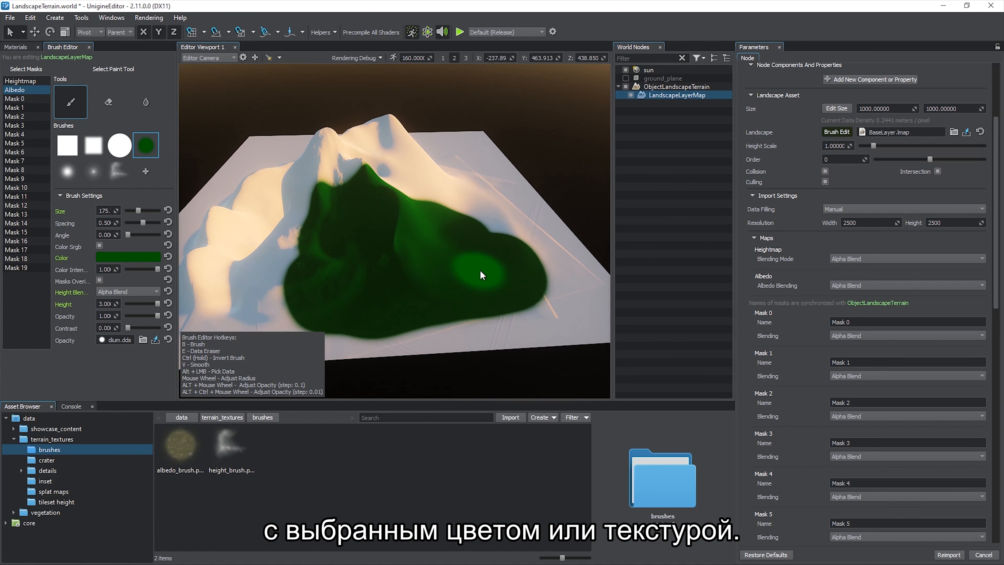
- Reset the brush colour and create another custom brush with the albedo_brush texture as its Opacity
left_click(169, 256)
left_click(146, 171)
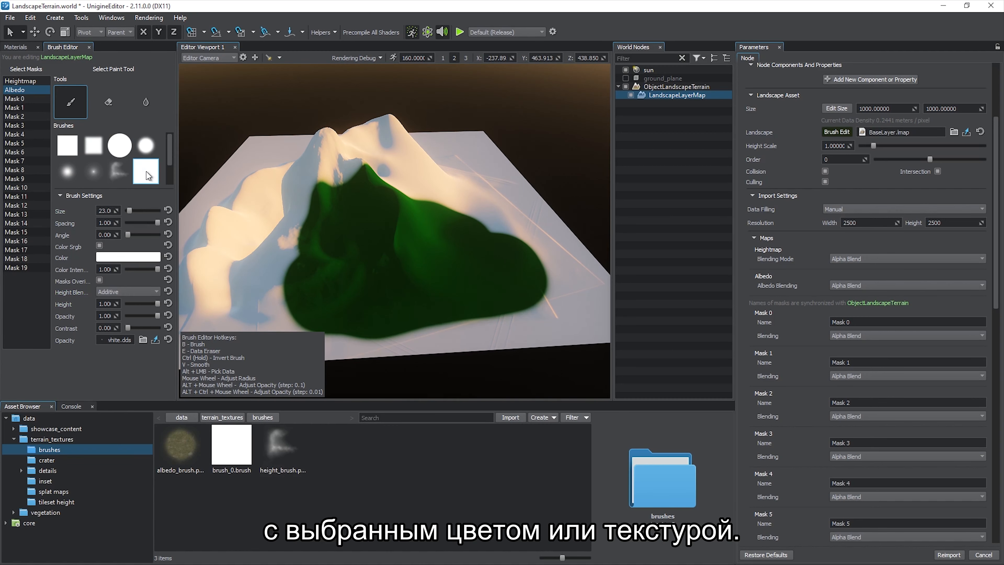
left_click_drag(181, 439, 121, 339)
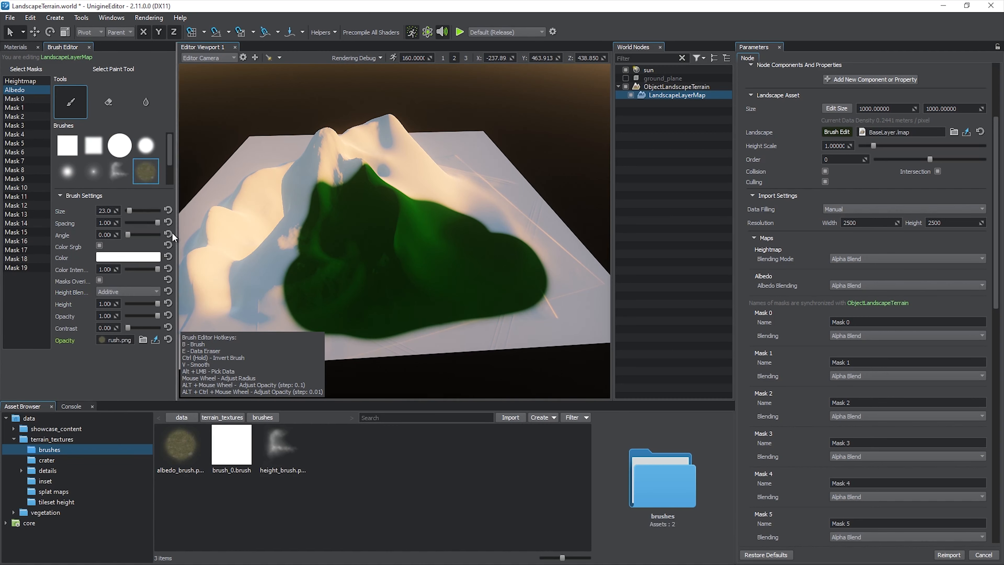
- Set the albedo texture brush's size to about 308 and stamp the ground texture over the green area
left_click_drag(129, 209, 145, 210)
left_click(296, 284)
left_click(368, 279)
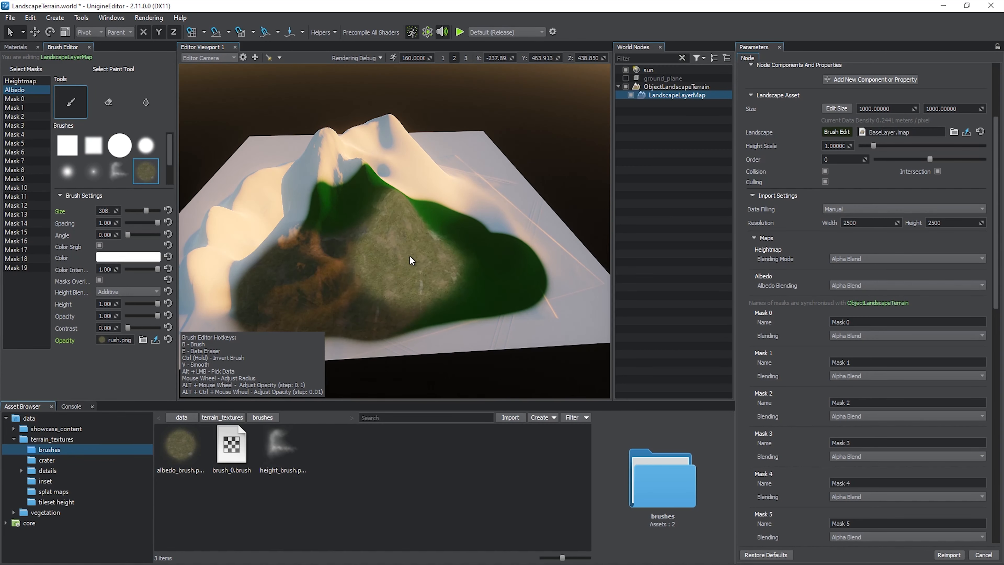
- Enlarge the albedo texture brush to about 558, cover the rest of the terrain with it, and close the Brush Editor
right_click_drag(409, 256, 425, 267)
scroll(425, 267, "up", 5)
left_click(367, 178)
left_click(513, 292)
right_click_drag(513, 292, 489, 119)
left_click(489, 130)
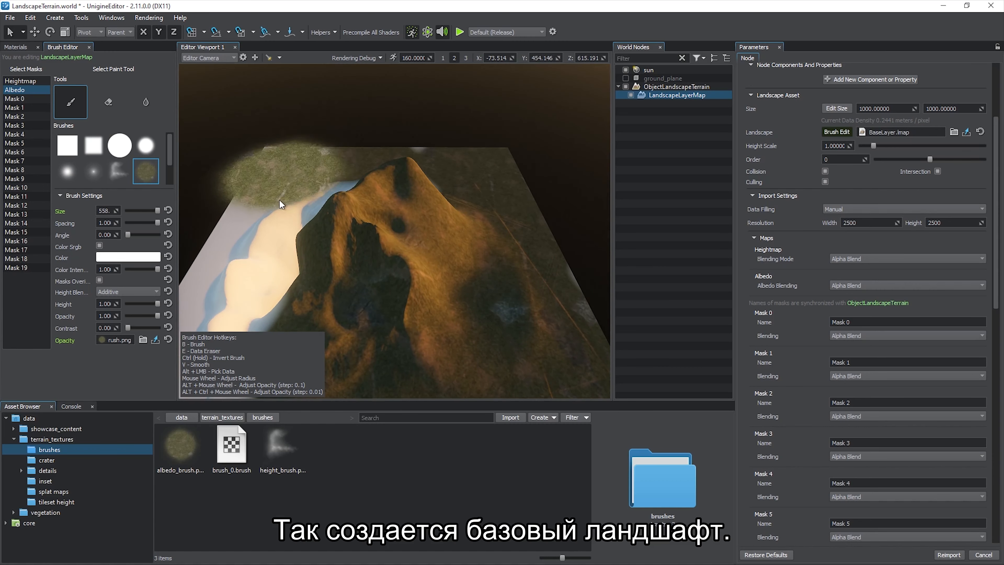
left_click(278, 210)
mouse_move(277, 221)
right_mouse_down()
mouse_move(345, 297)
mouse_move(410, 255)
right_mouse_up()
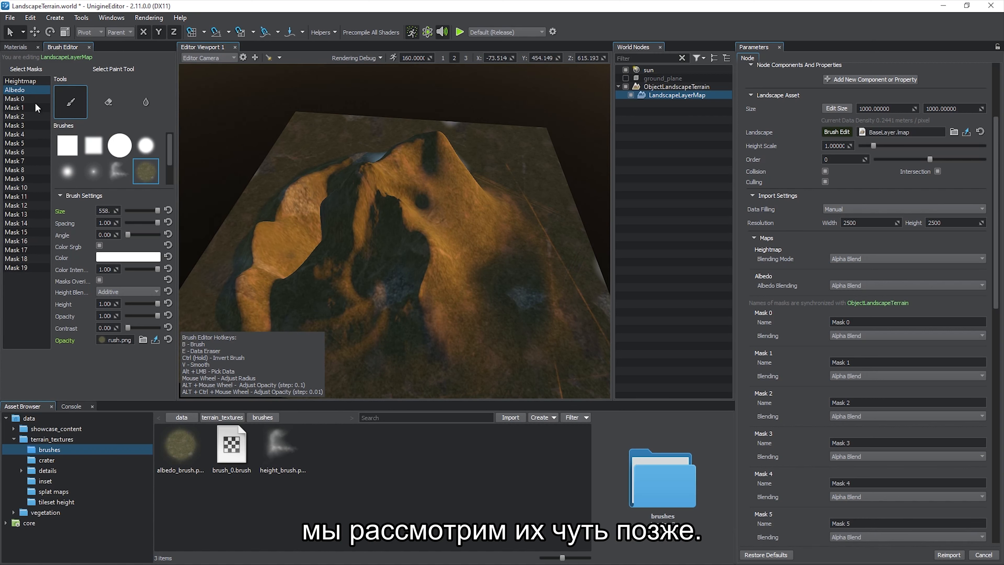
left_click(90, 47)
left_click(186, 413)
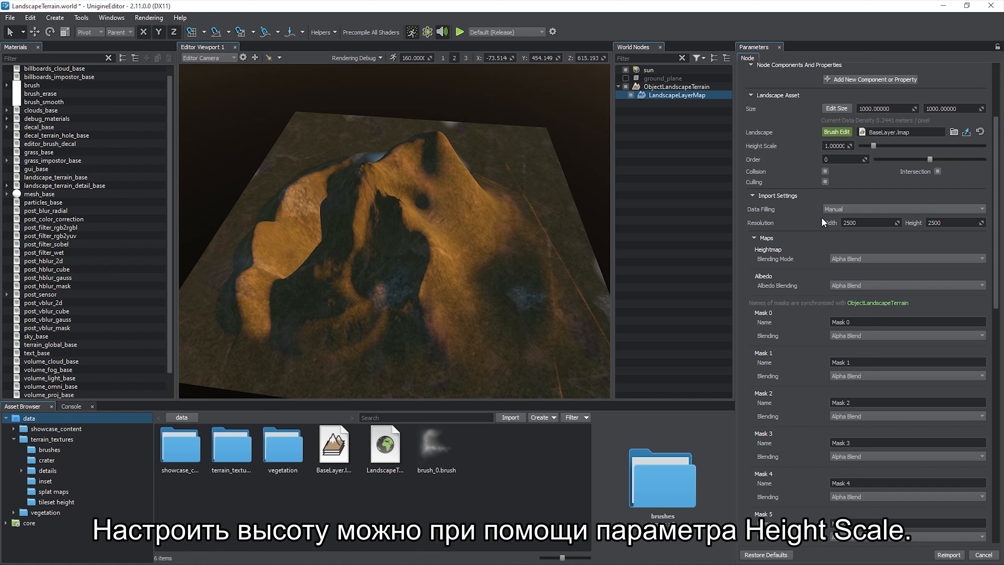
- Try a different Height Scale on the landscape layer map and set it back to 1
left_click_drag(873, 146, 847, 146)
type("1")
key("Return")
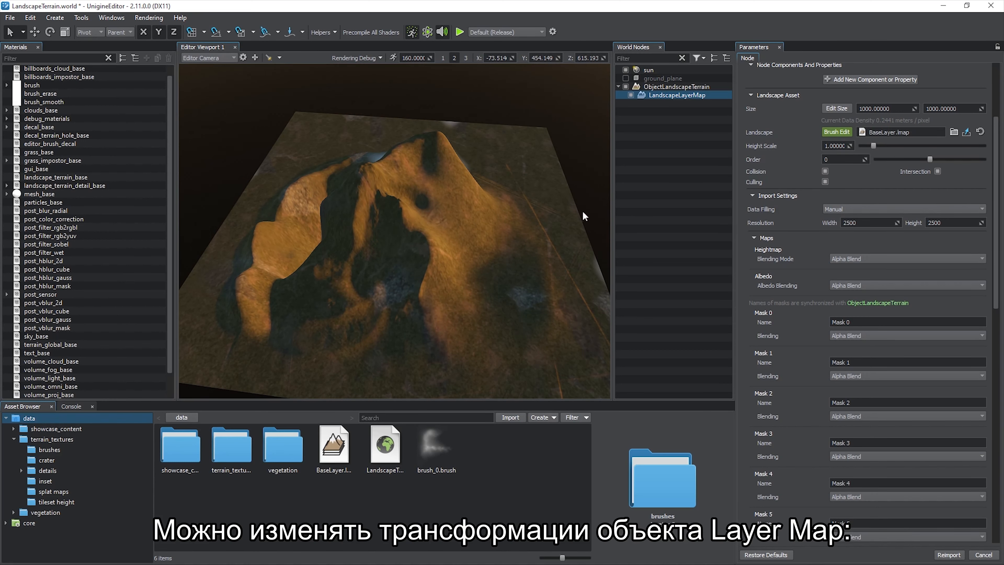
- Rotate the layer map about 124 degrees around the vertical axis and move it horizontally to about X 1133, Y 341
key("w")
mouse_move(488, 260)
right_mouse_down()
mouse_move(523, 266)
mouse_move(471, 267)
right_mouse_up()
key("w")
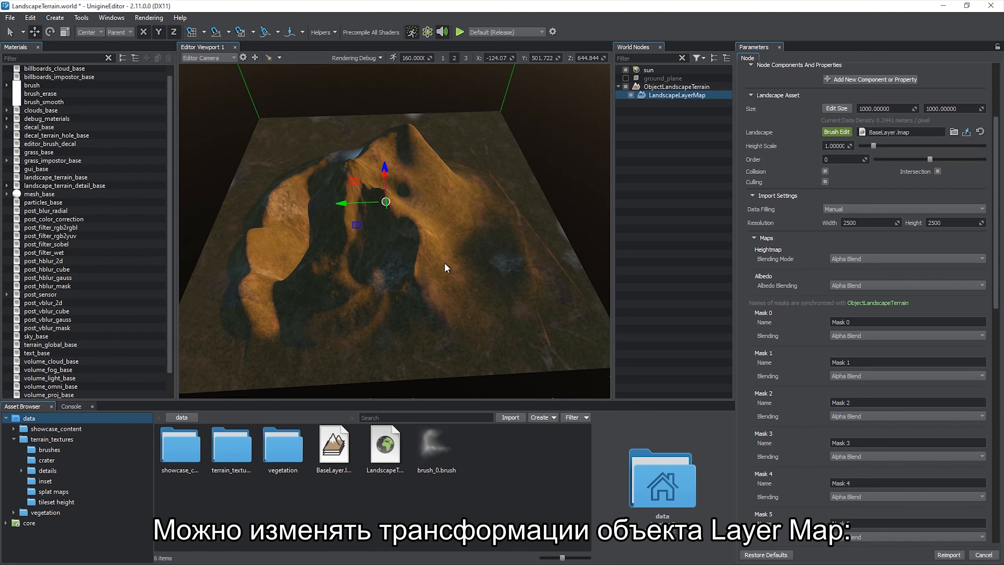
key("e")
left_click_drag(377, 238, 426, 214)
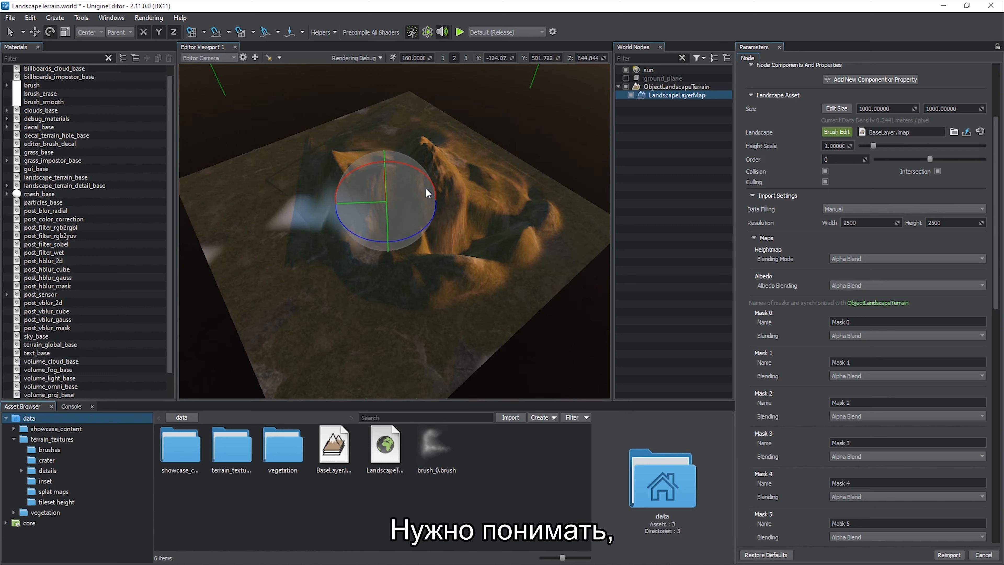
key("w")
mouse_move(358, 224)
left_mouse_down()
mouse_move(268, 232)
mouse_move(355, 252)
mouse_move(366, 240)
left_mouse_up()
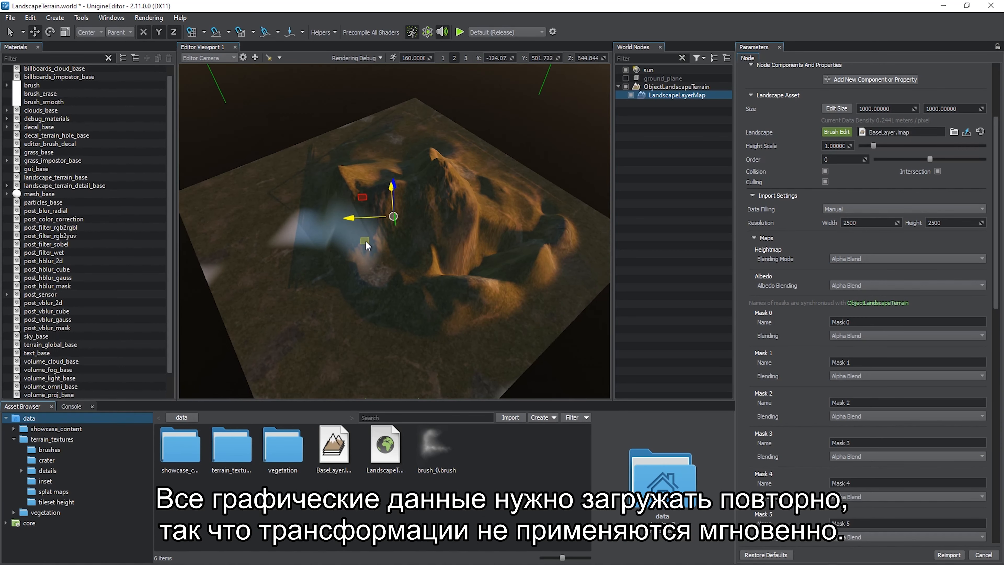
- Reset the layer map's position and rotation to their defaults
scroll(772, 211, "up", 5)
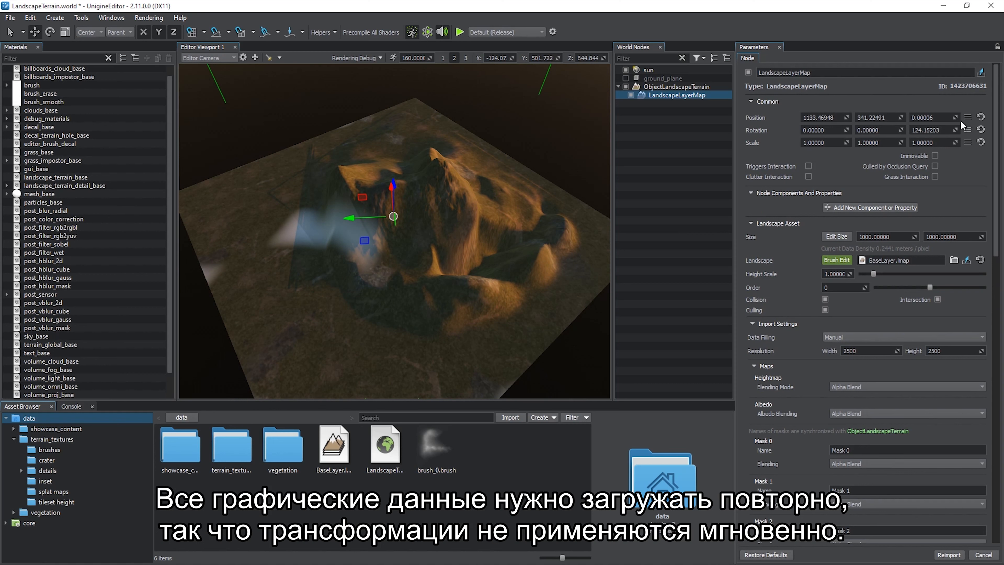
left_click(980, 117)
left_click(980, 128)
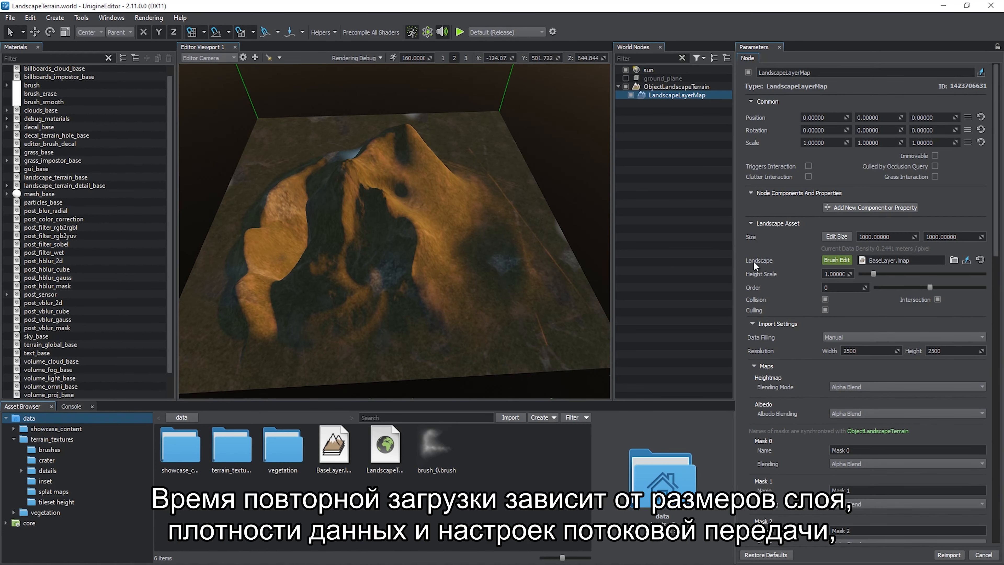
- Set the layer map's landscape size to 5000 by 5000
left_click(861, 236)
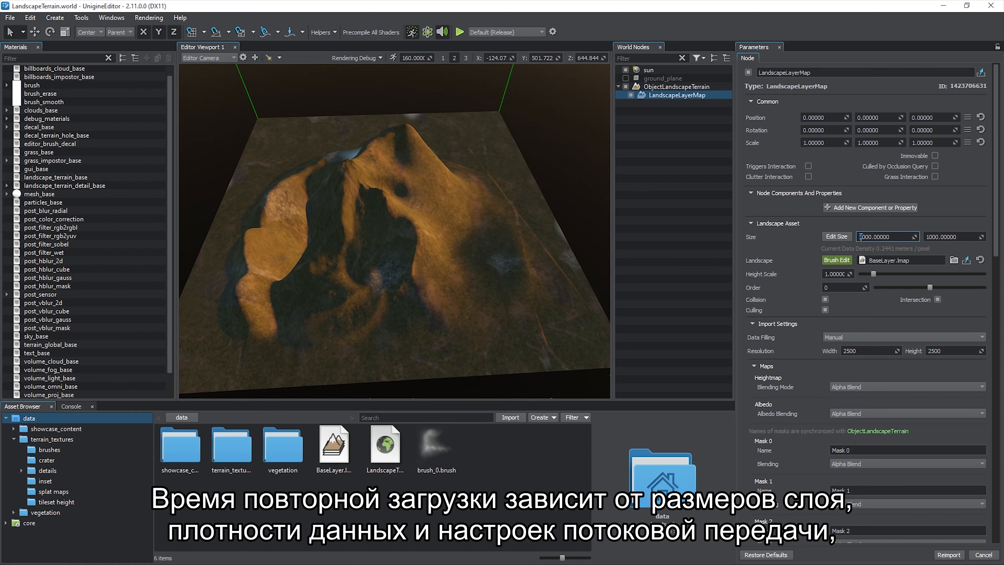
type("5")
left_click_drag(930, 237, 924, 237)
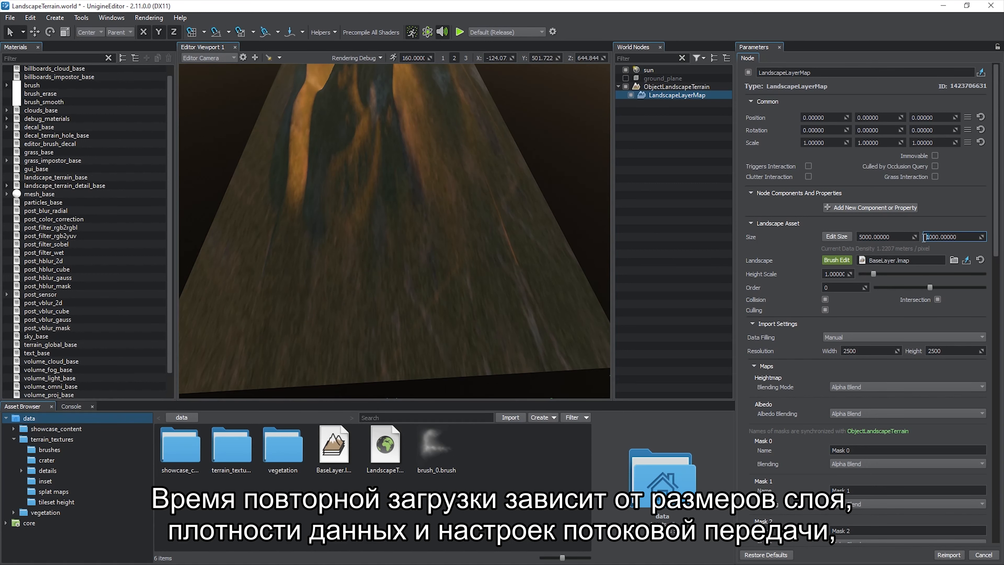
type("5")
key("Return")
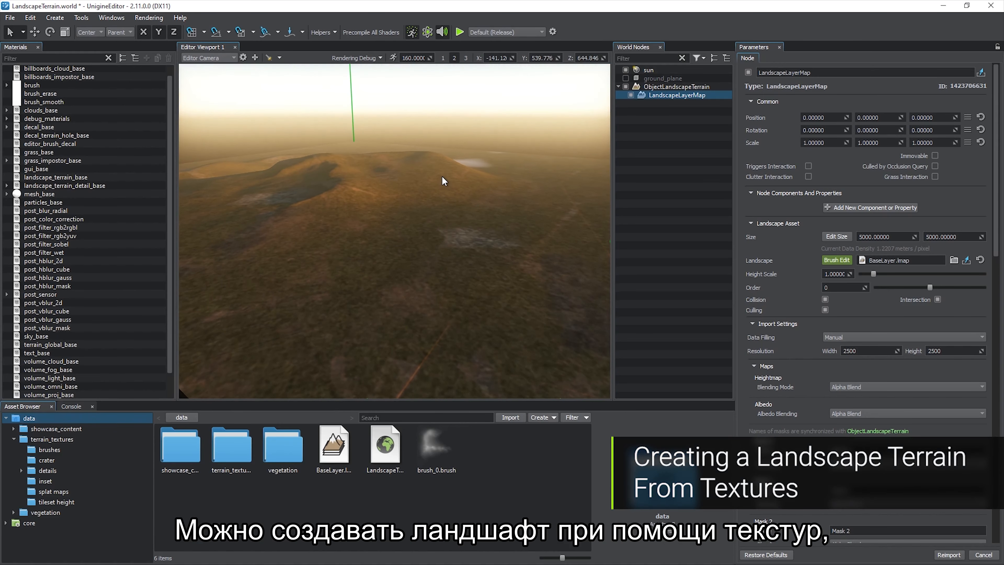
- Set the layer map's data filling to From Tileset, with Assets as the data source
left_click_drag(440, 180, 444, 210, "alt")
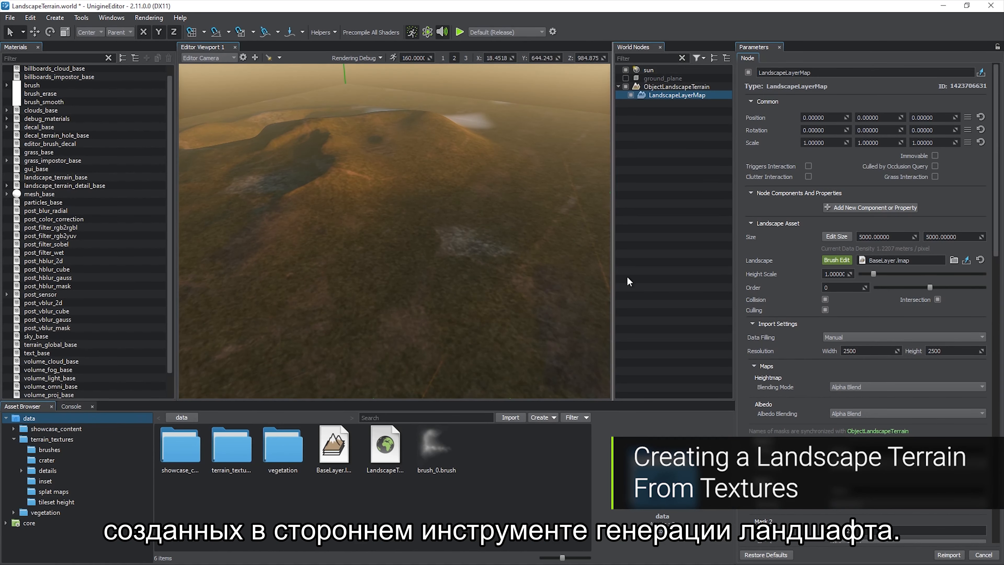
left_click(853, 335)
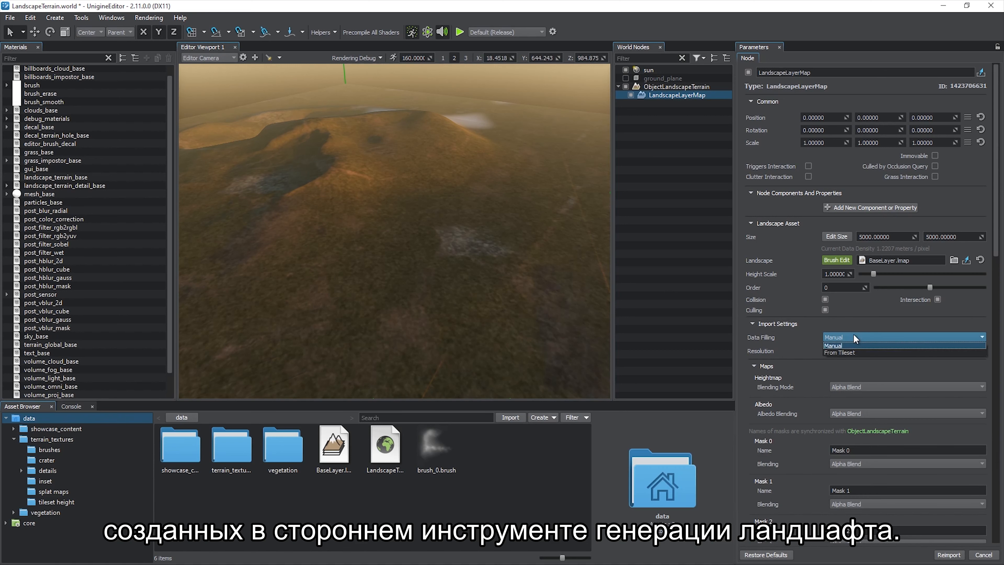
left_click(862, 352)
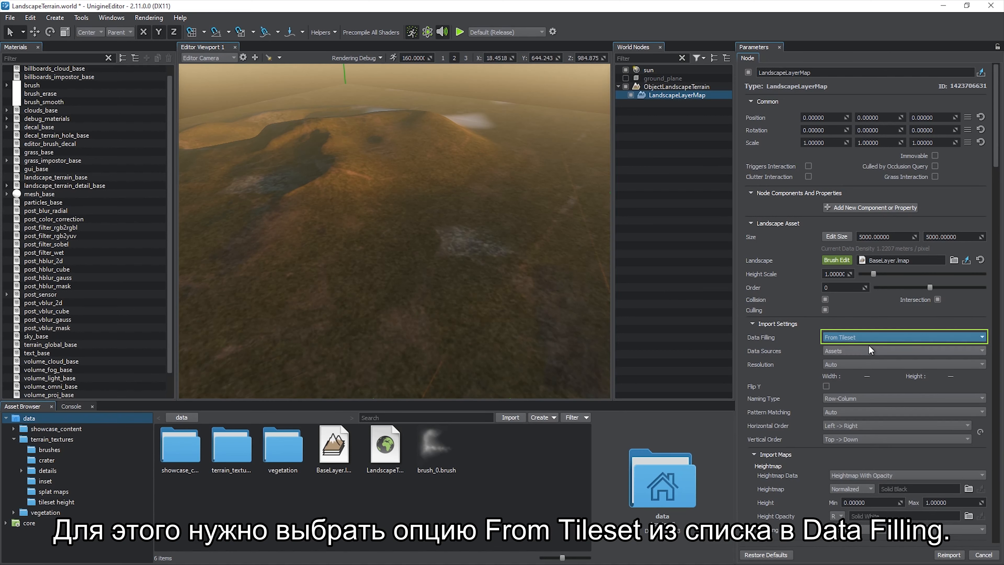
scroll(999, 193, "down", 5)
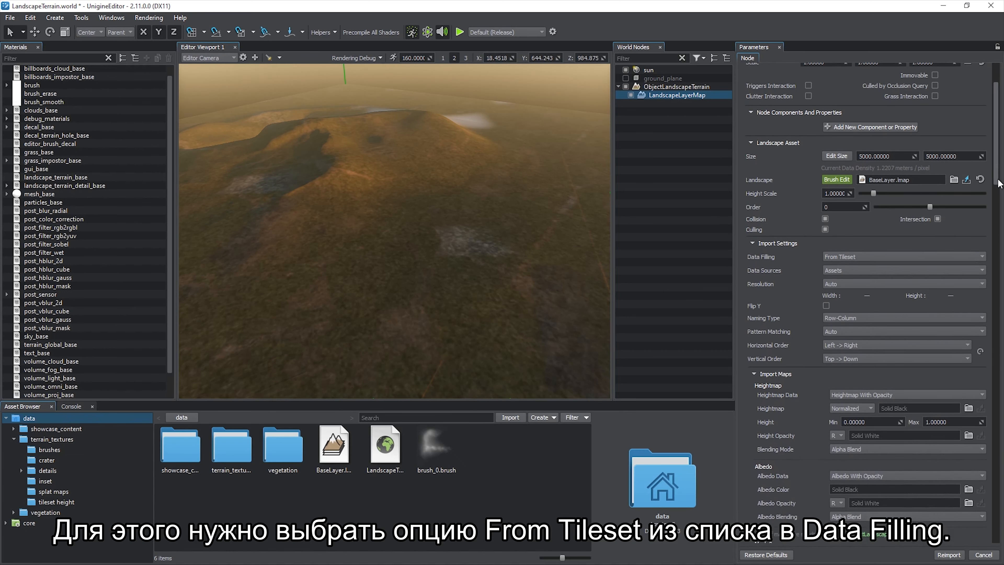
scroll(999, 193, "down", 2)
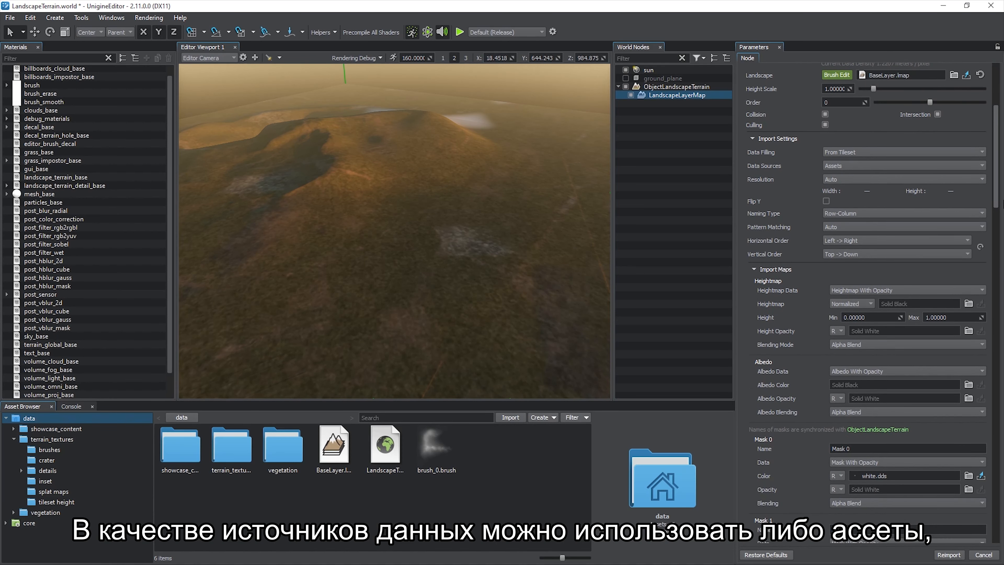
scroll(1000, 197, "down", 1)
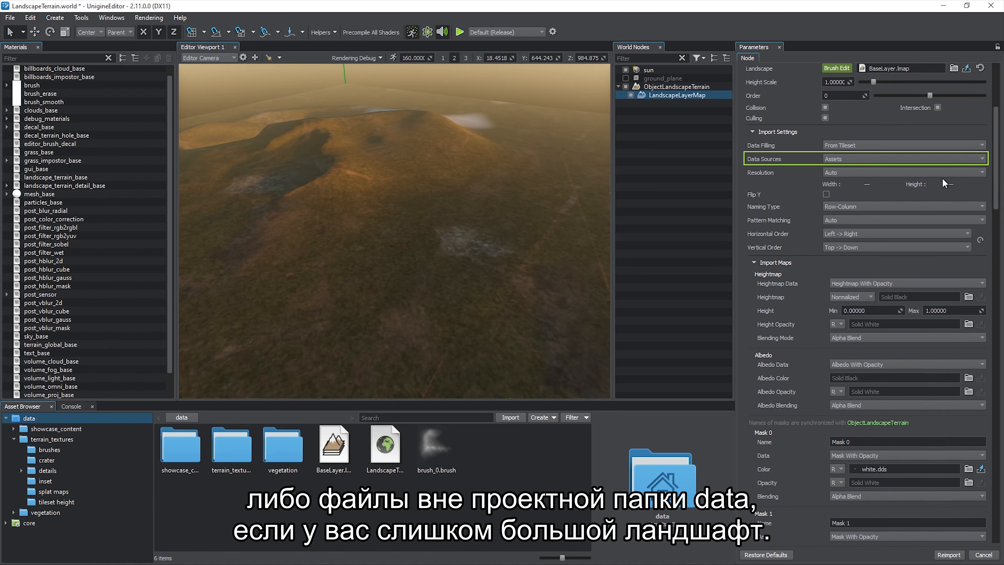
left_click(907, 159)
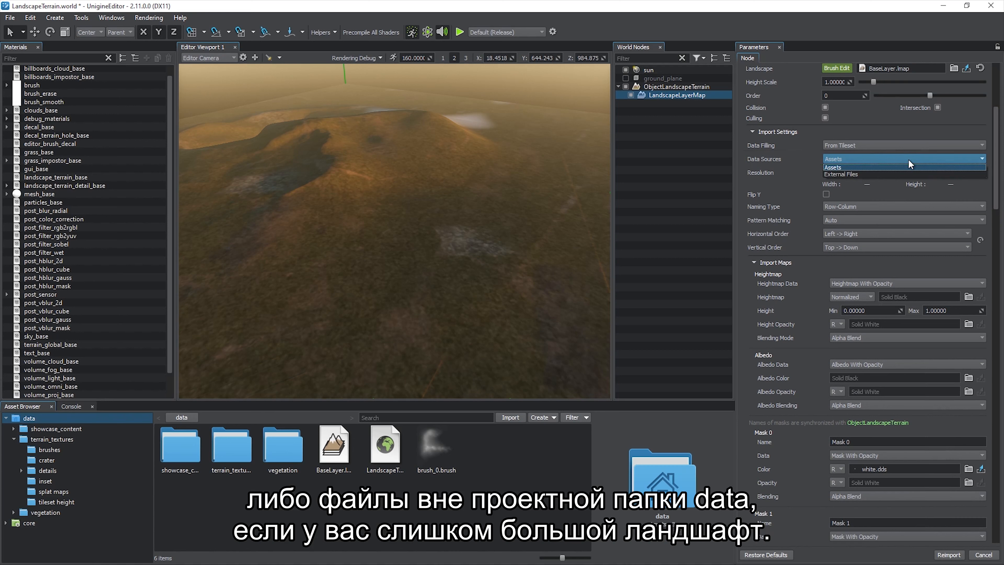
left_click(908, 166)
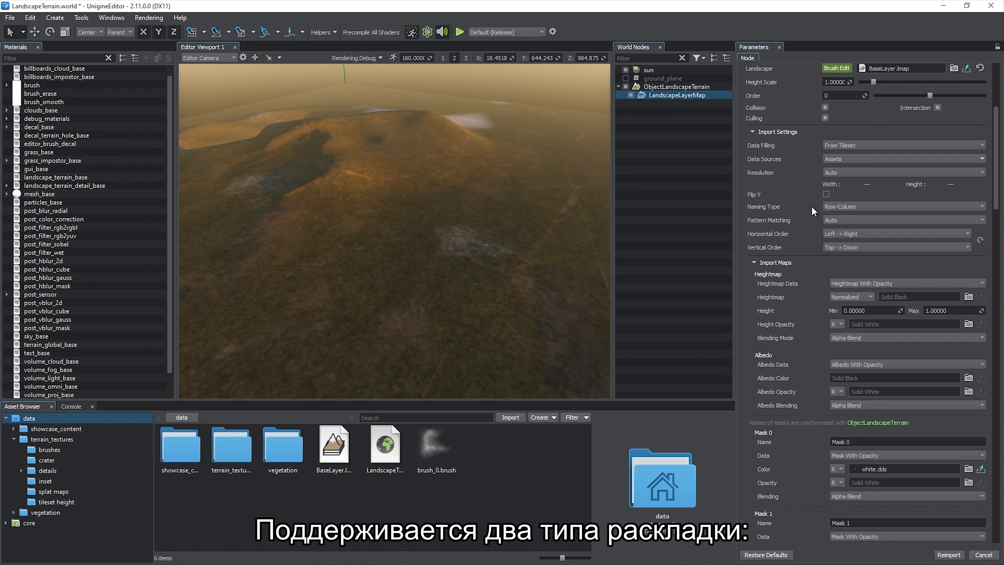
- Try the Indexed naming type for the tileset and switch it back to Row-Column
left_click(861, 206)
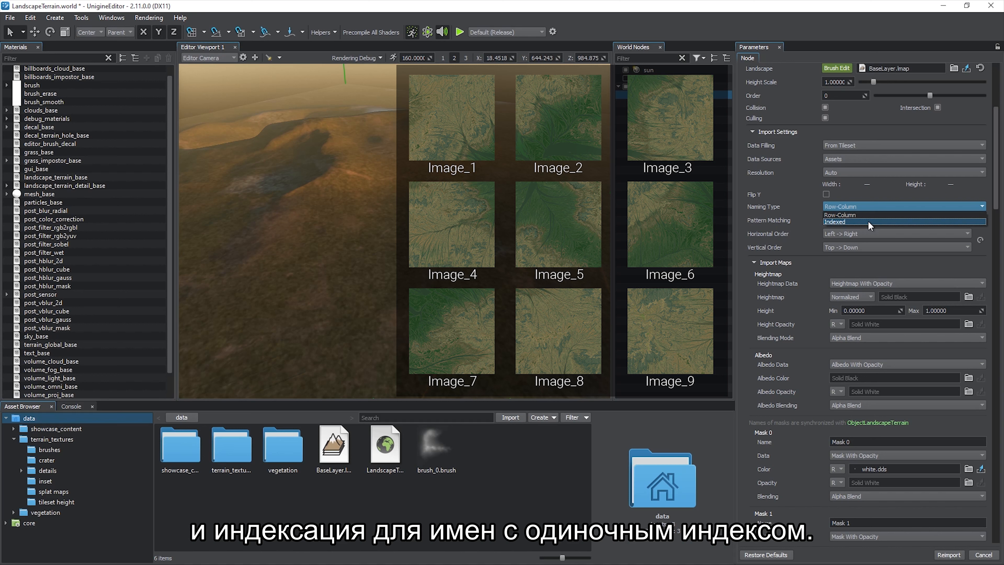
left_click(868, 221)
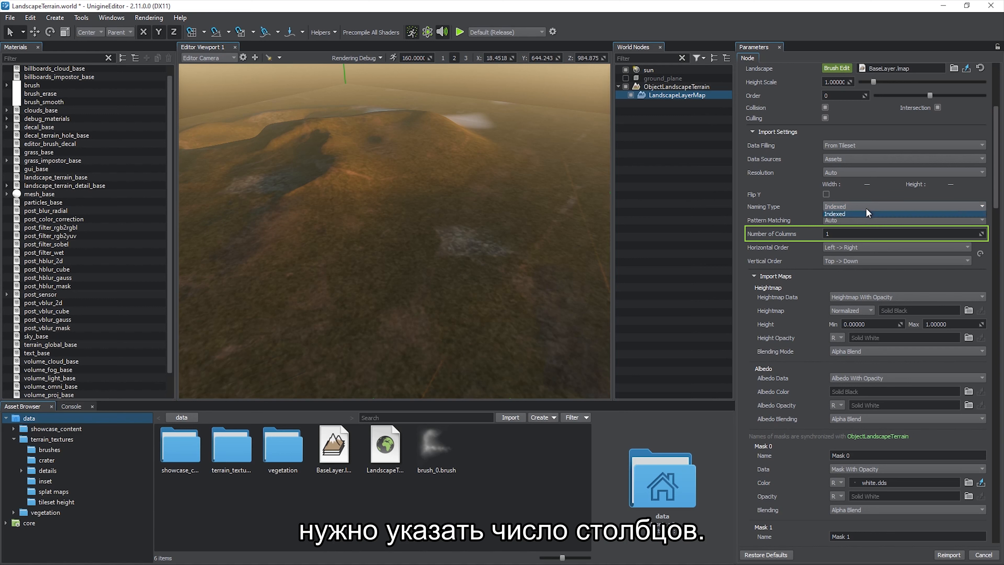
left_click(866, 207)
left_click(865, 216)
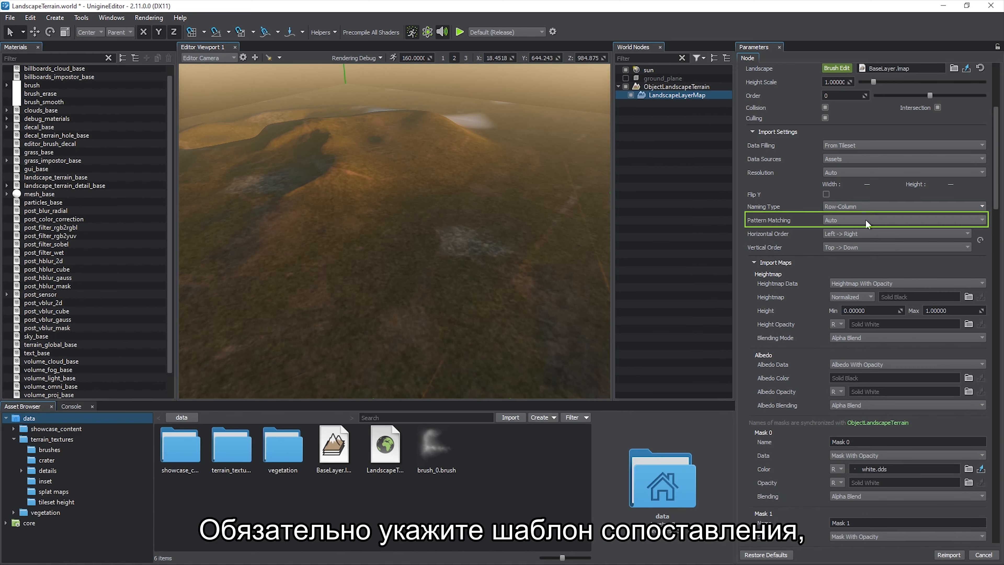
- Switch the tileset's pattern matching to Manual and set the tile order to Left -> Right and Down -> Top
left_click(865, 219)
left_click(865, 233)
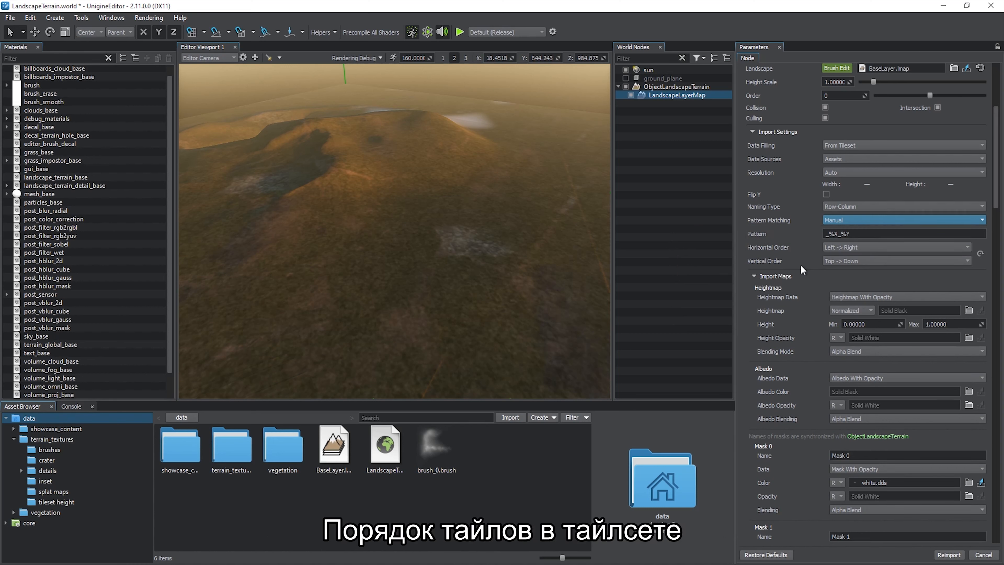
left_click(873, 247)
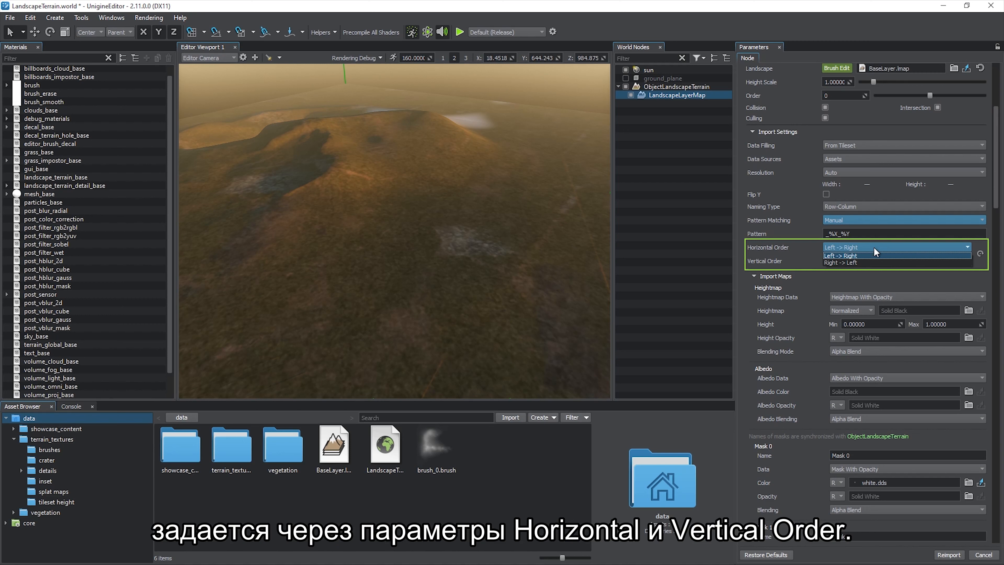
left_click(876, 246)
left_click(873, 260)
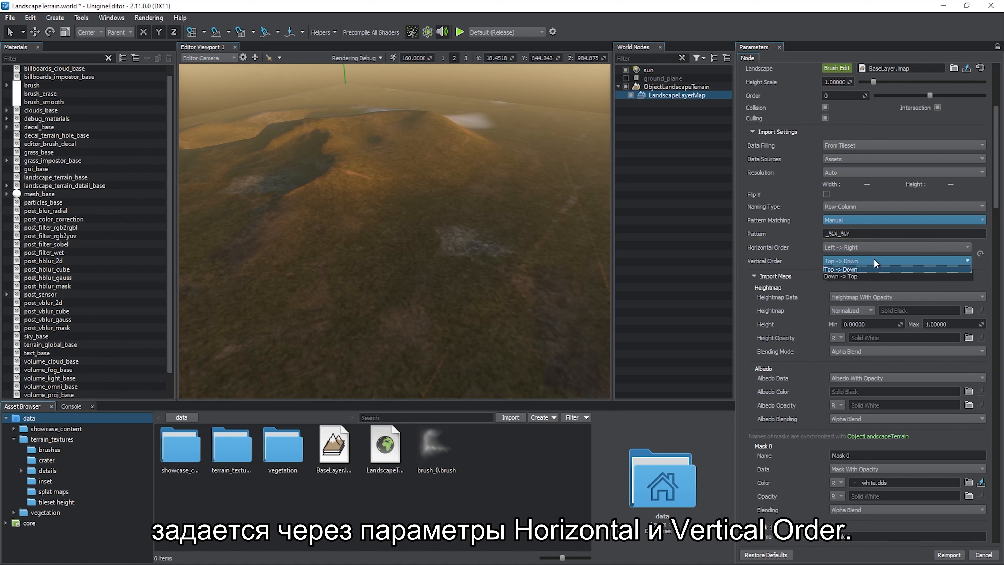
left_click(871, 272)
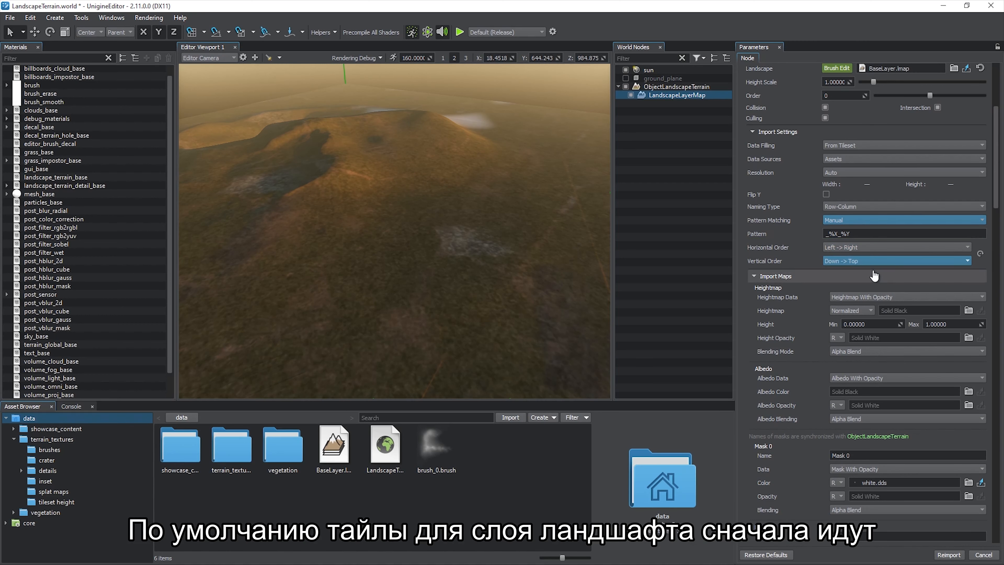
left_click(980, 253)
left_click(980, 254)
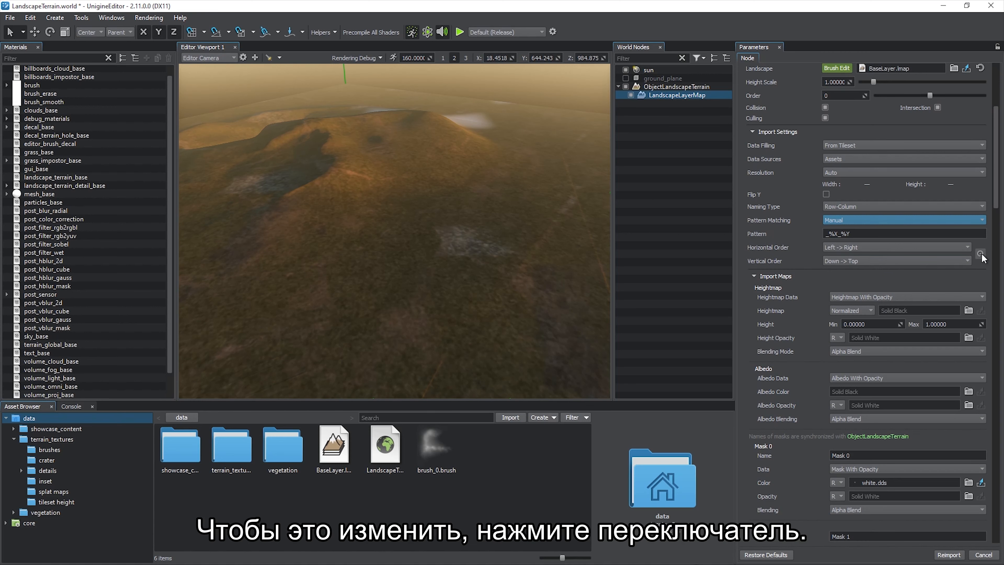
- Set the heightmap data in the import maps to Only Heightmap, without an opacity mask
left_click_drag(997, 205, 997, 224)
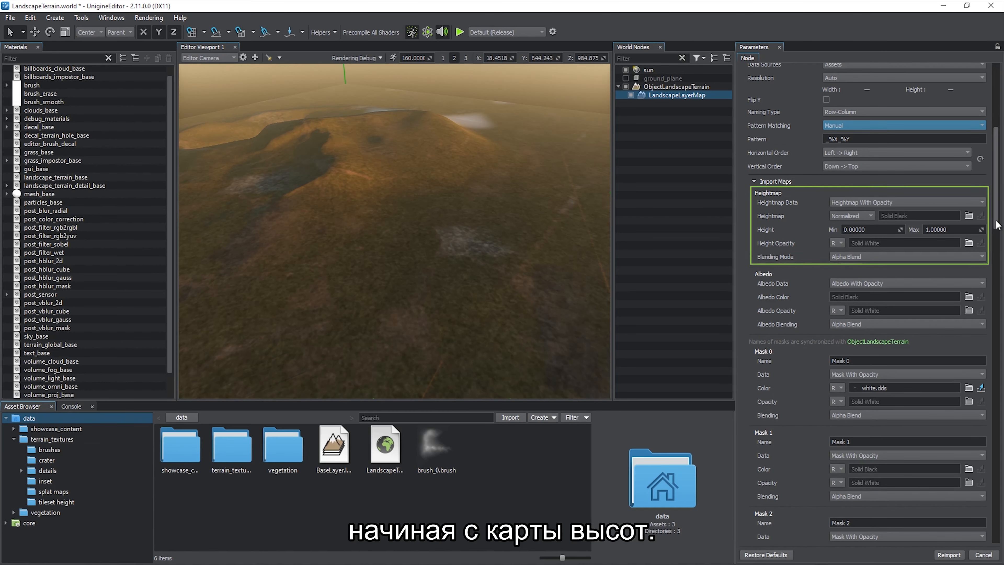
left_click(925, 202)
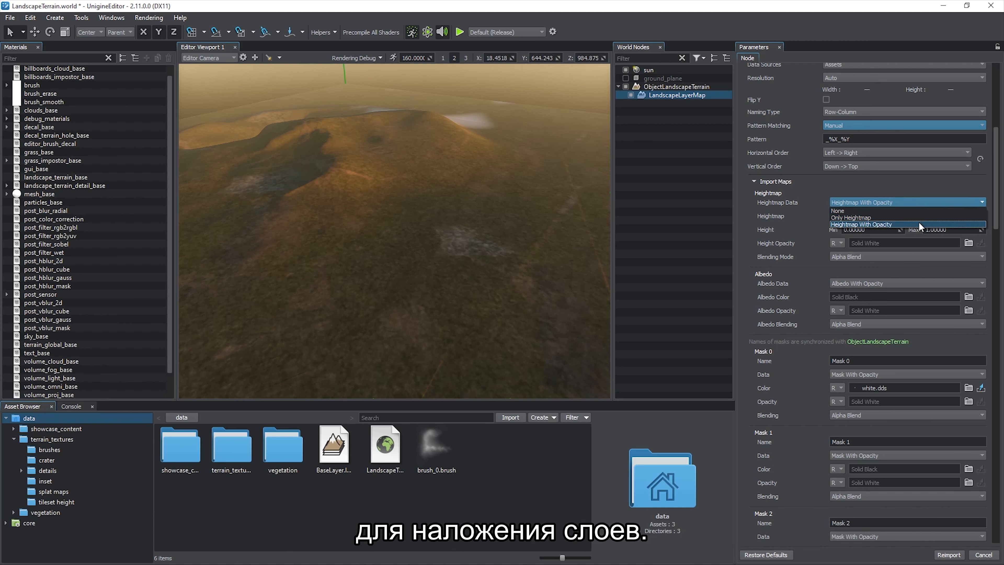
left_click(921, 217)
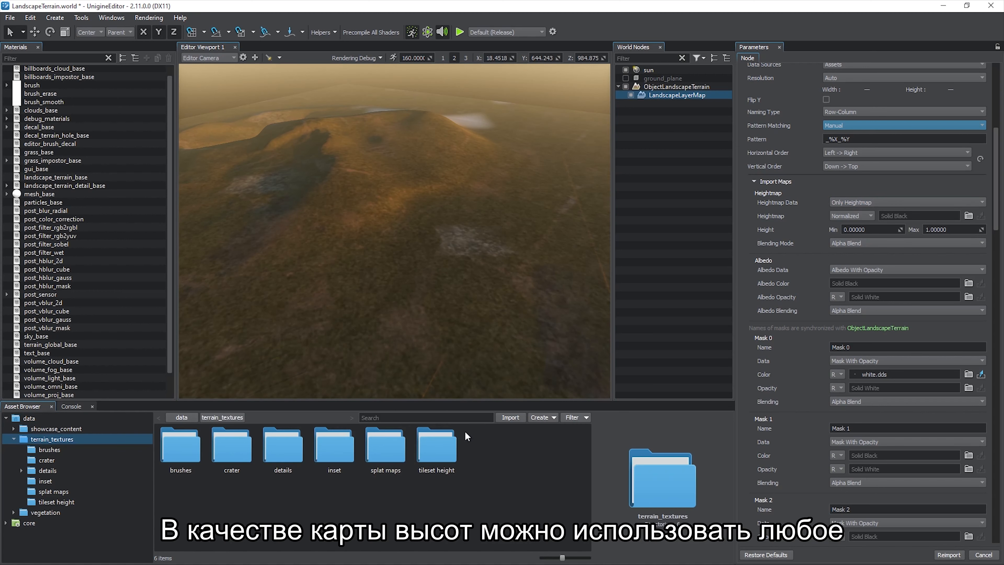
- Import height.tif into the terrain_textures folder with the image format R16
left_click(509, 418)
left_click(538, 204)
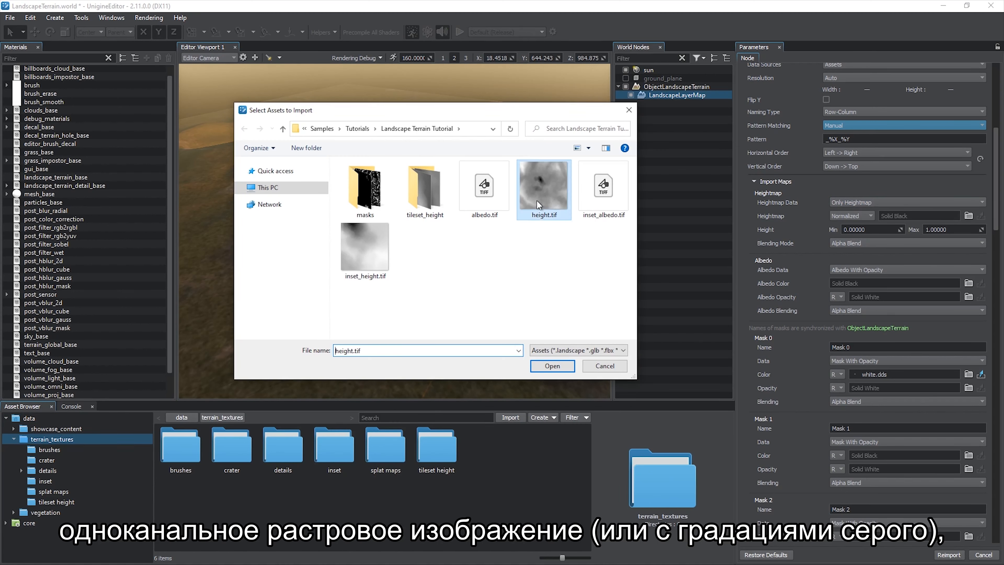
left_click(553, 365)
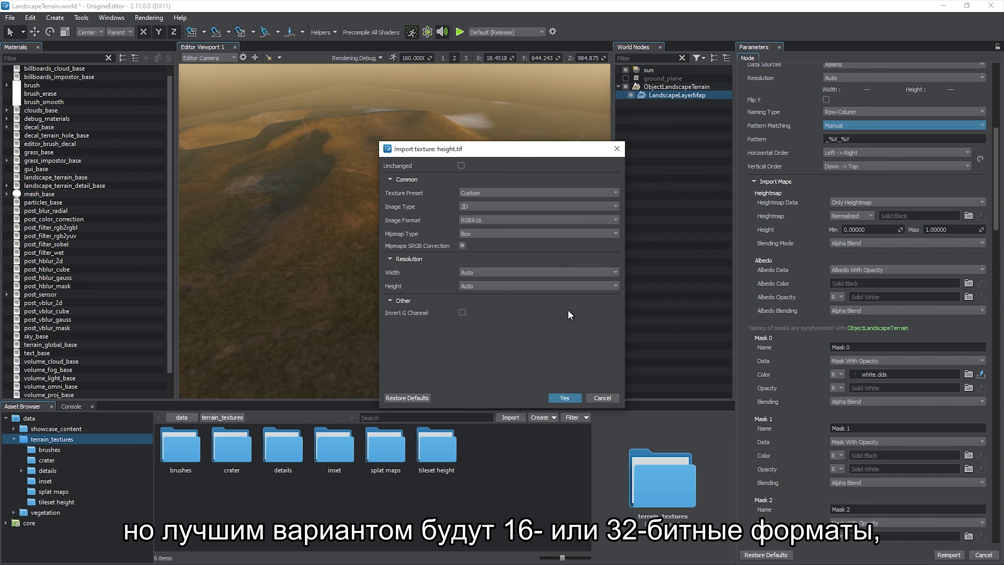
left_click(561, 221)
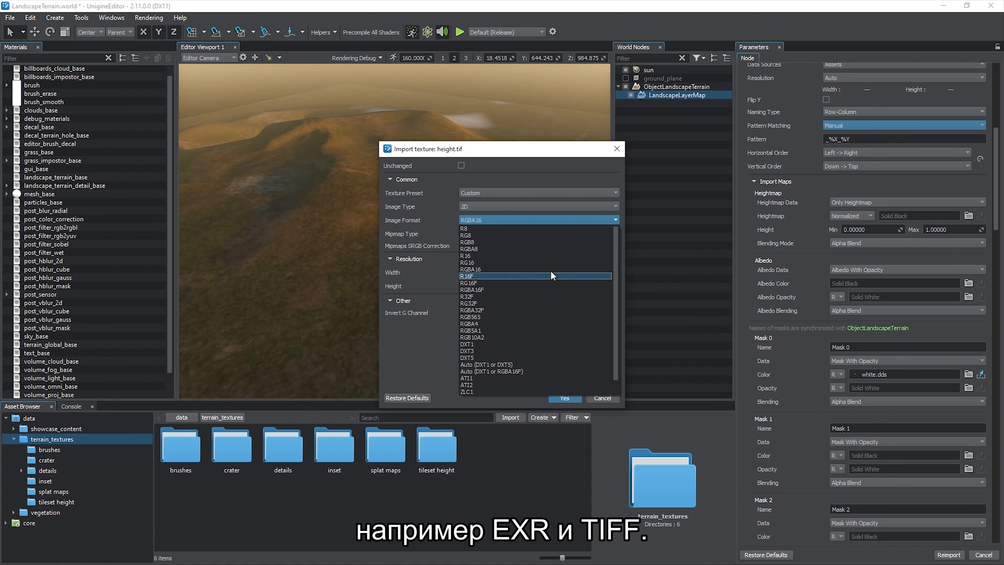
left_click(544, 255)
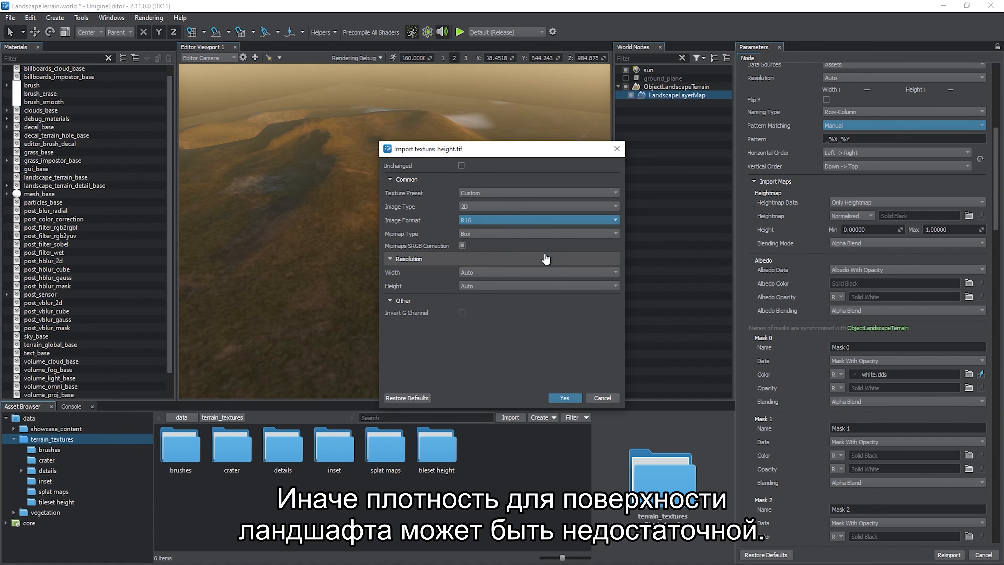
left_click(564, 397)
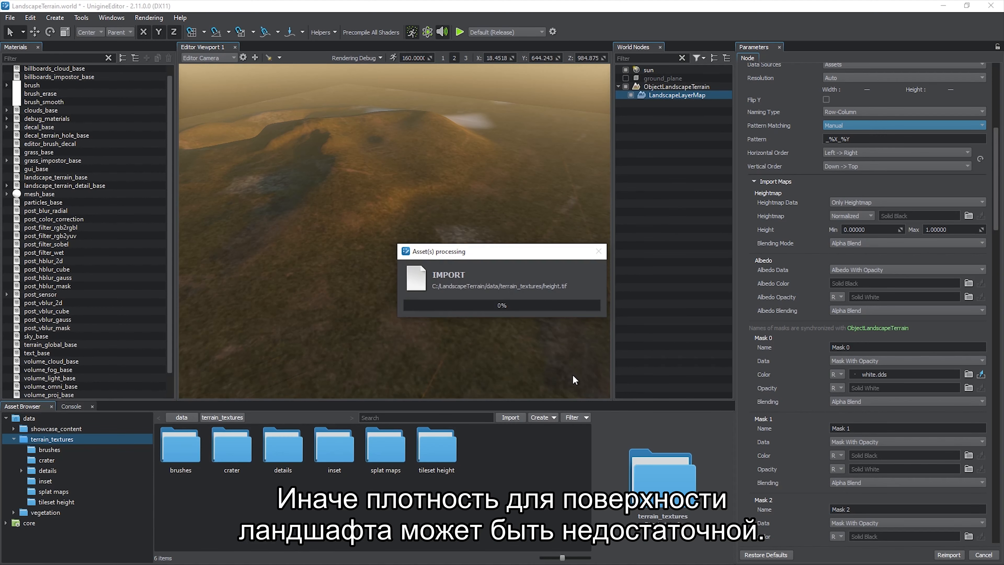
- Assign terrain_x0_y0.png from the tileset height folder as the layer map's heightmap
double_click(445, 440)
left_click_drag(193, 448, 783, 312)
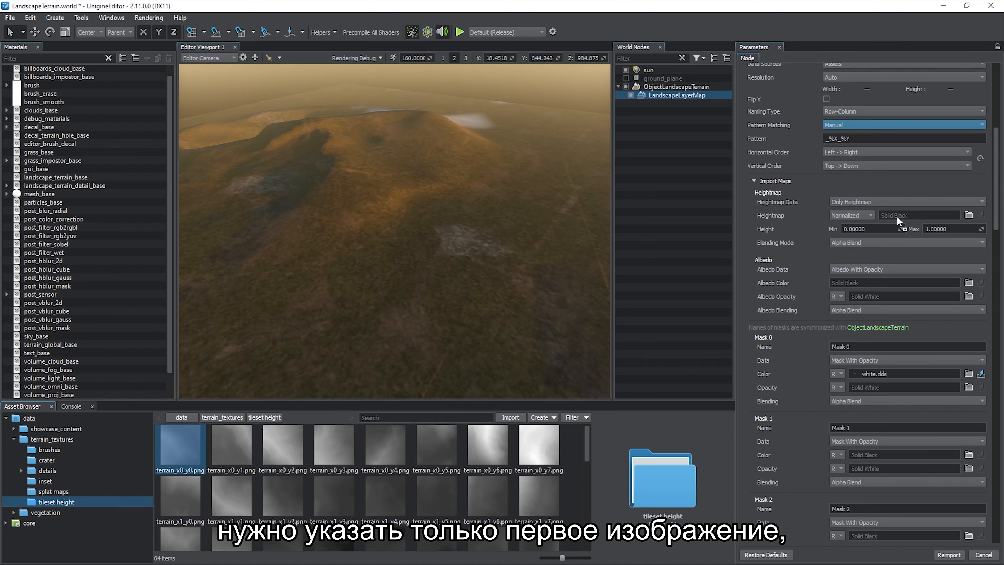
left_click_drag(897, 220, 897, 217)
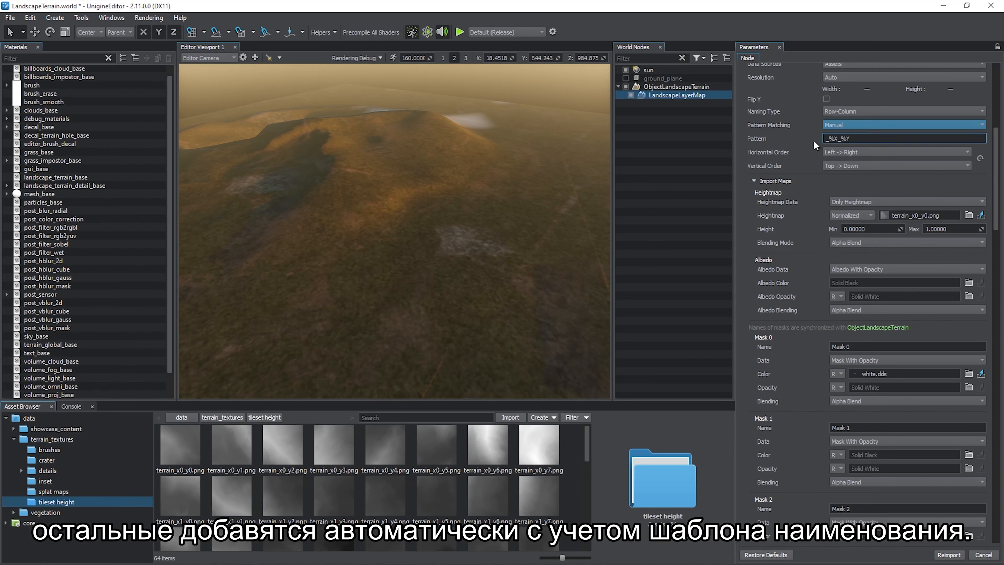
- Change the tile naming pattern to _x%X_y%Y and set the vertical order to Down -> Top
type("x")
key("Right")
key("Right")
key("Right")
type("y")
left_click(857, 163)
left_click(856, 179)
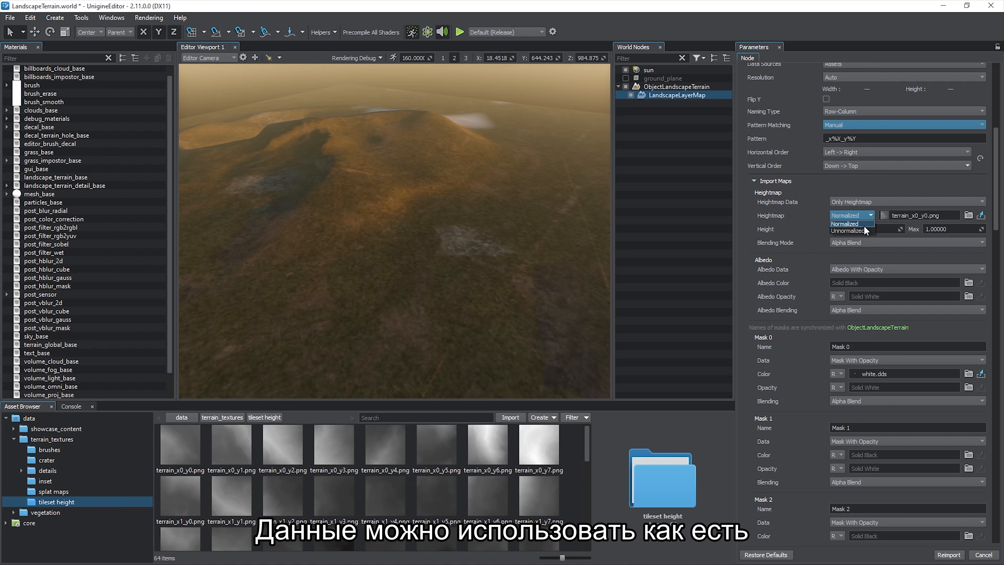
- Keep the heightmap Normalized and set its maximum height to 1500
left_click(864, 222)
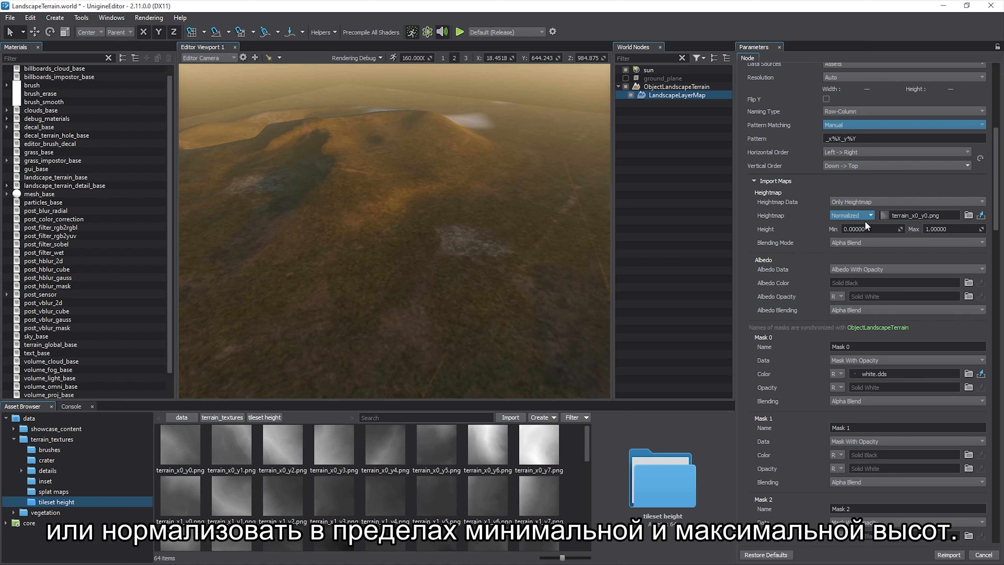
left_click(946, 229)
type("1500")
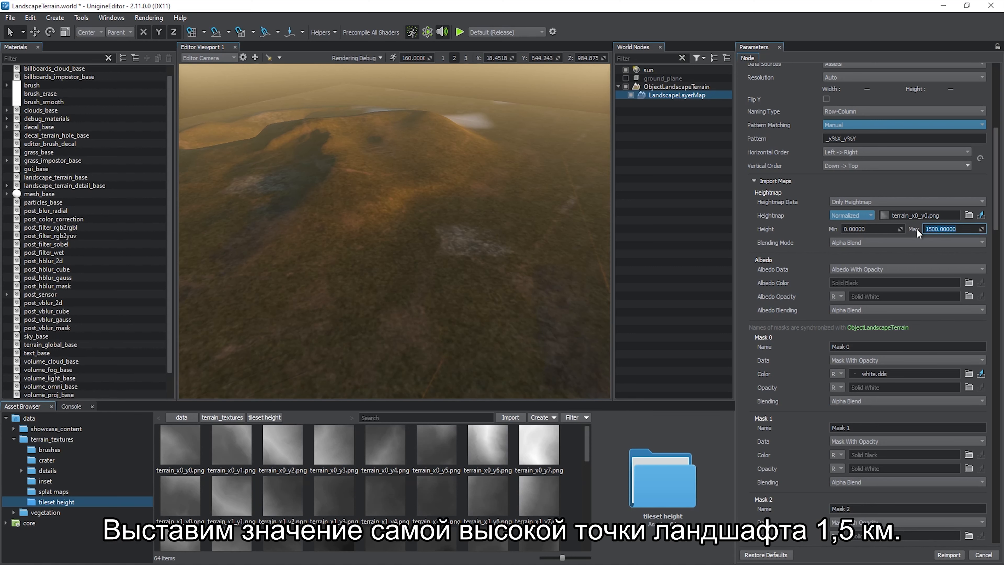
left_click(917, 230)
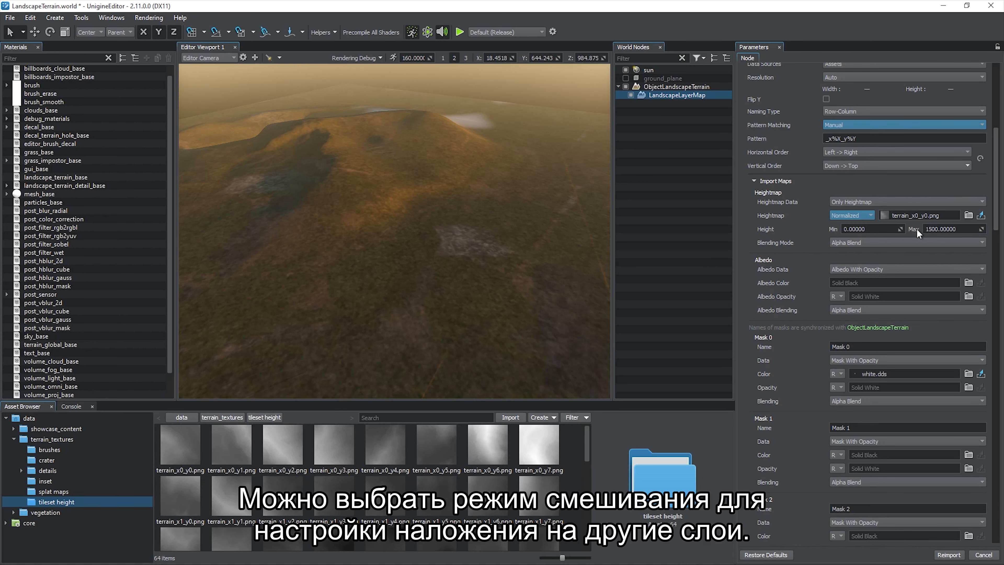
- Keep Alpha Blend as the heightmap's blending mode and set the albedo data to Only Albedo
left_click(913, 239)
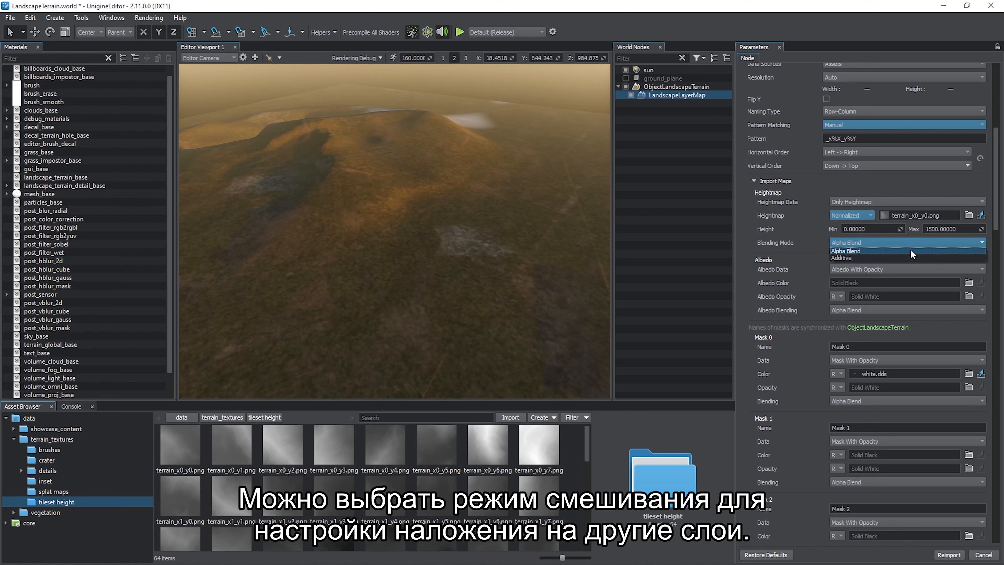
left_click(910, 242)
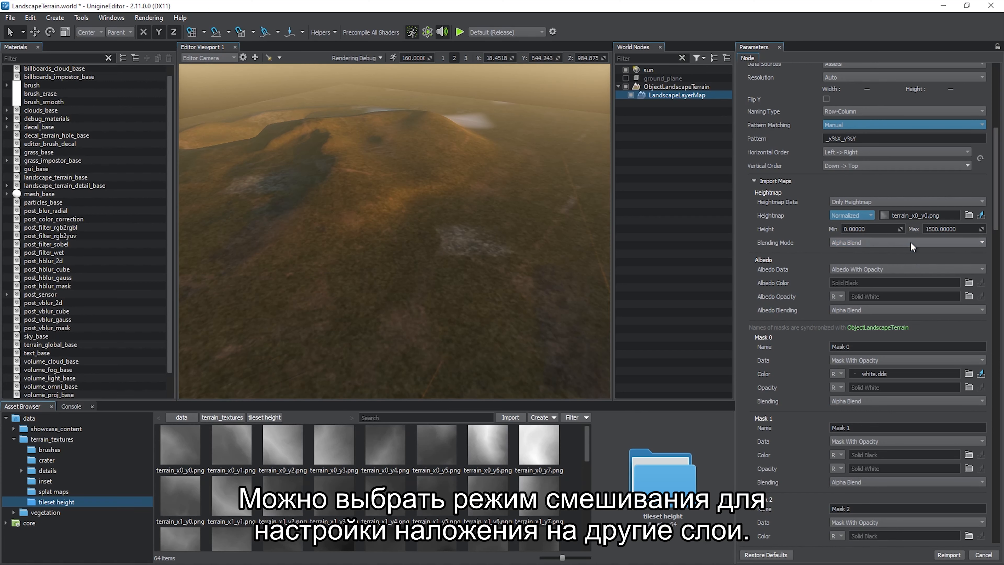
left_click(902, 270)
left_click(901, 275)
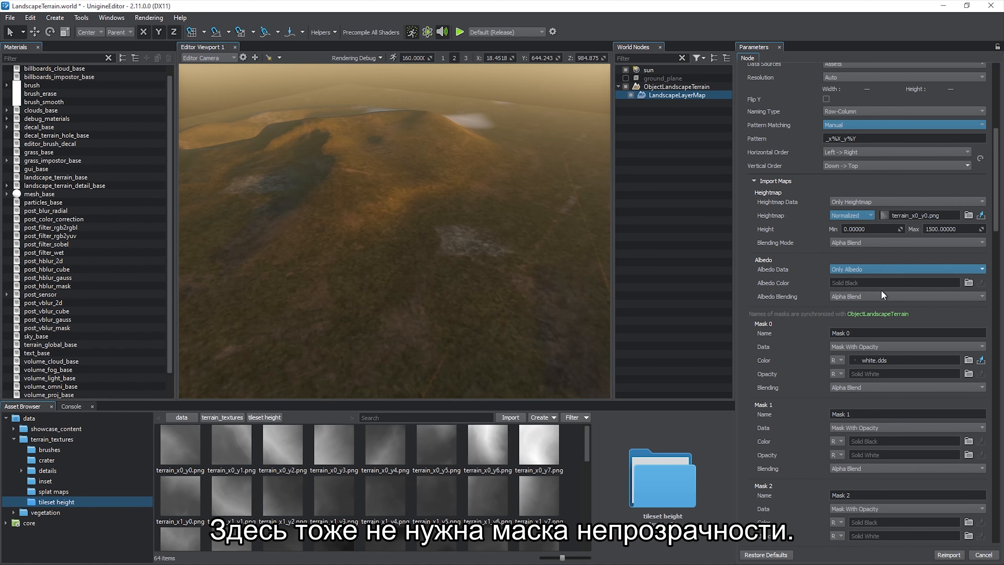
- Import albedo.tif into the terrain_textures folder with the Albedo (RGB - color, A - opacity) texture preset
left_click(222, 418)
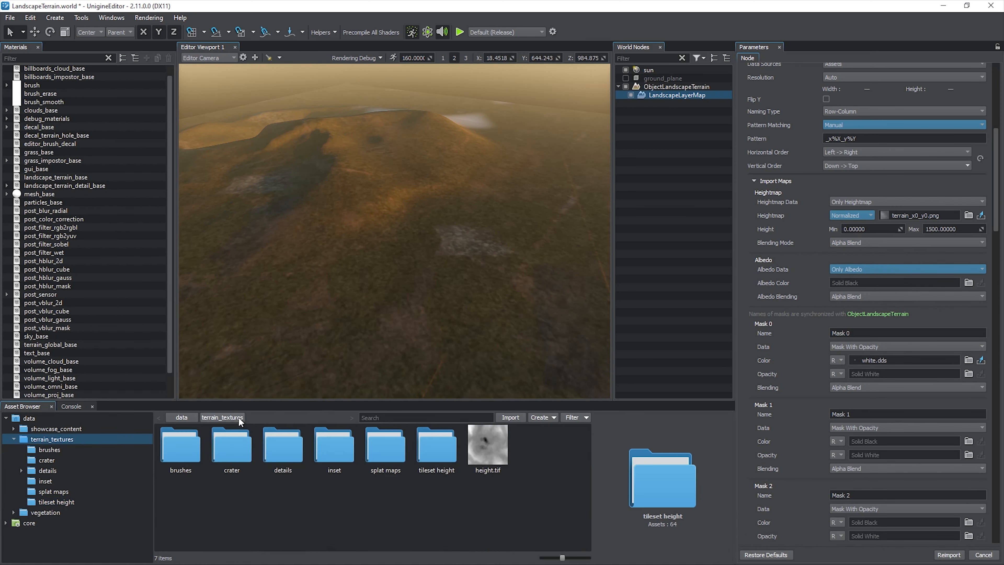
left_click(507, 418)
left_click(495, 209)
left_click(537, 367)
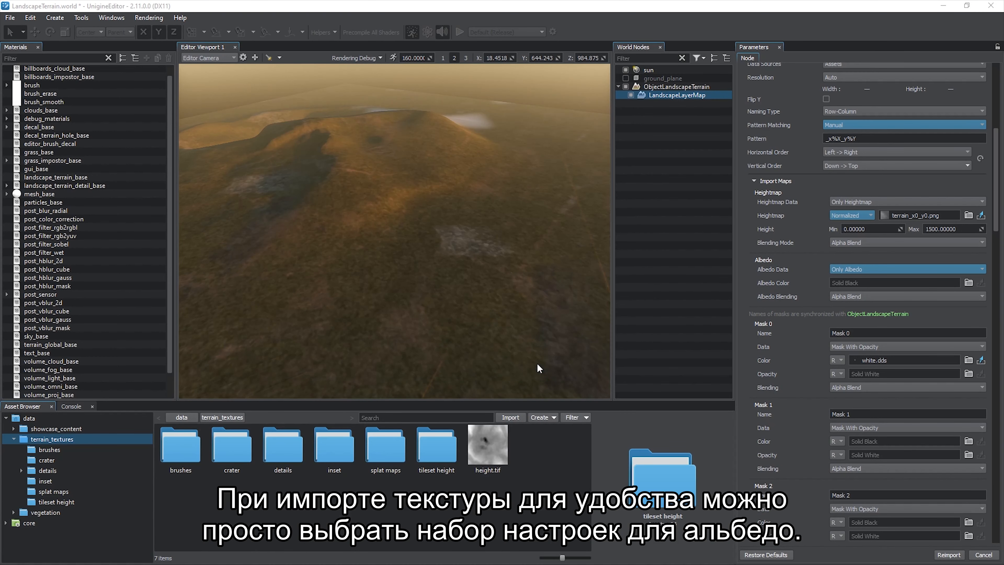
left_click(516, 193)
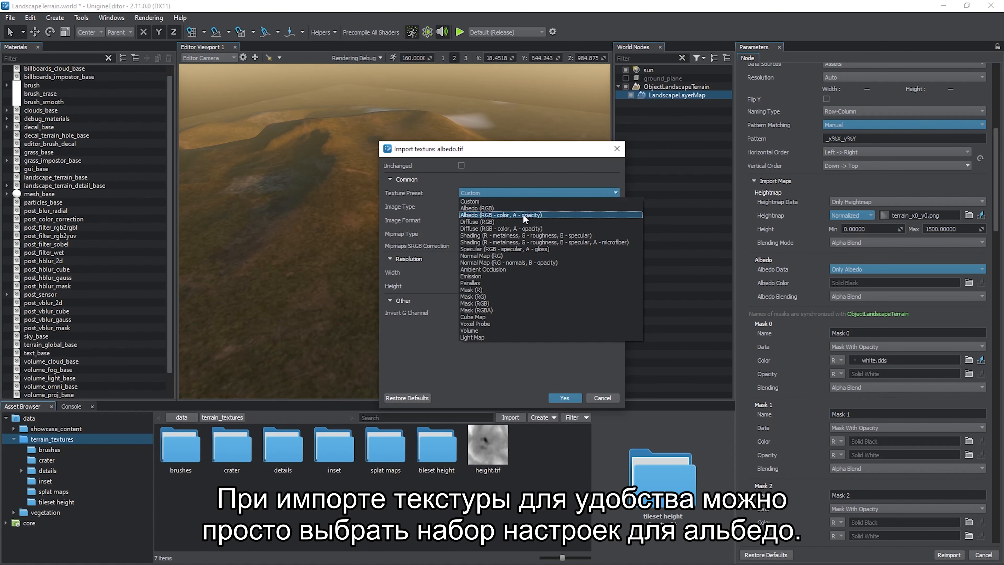
left_click(523, 215)
left_click(552, 397)
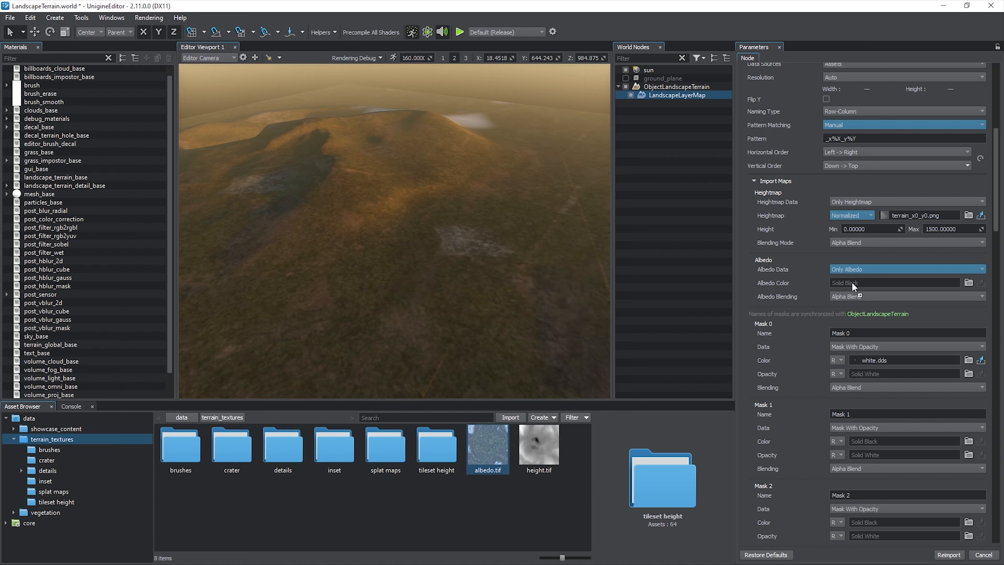
- Assign albedo.tif as the layer map's albedo color and keep its blending at Alpha Blend
left_click_drag(854, 287, 854, 287)
left_click(873, 297)
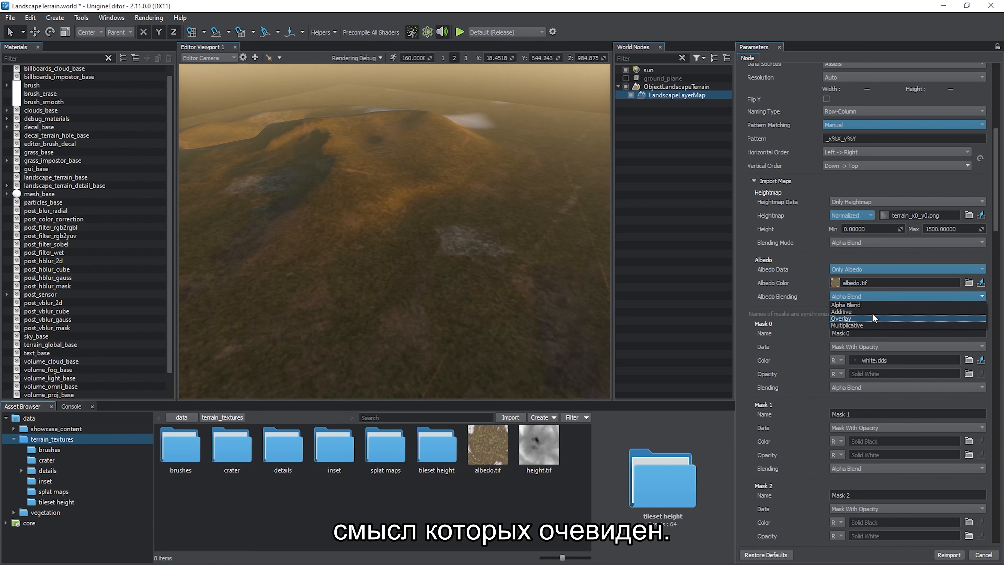
left_click(875, 301)
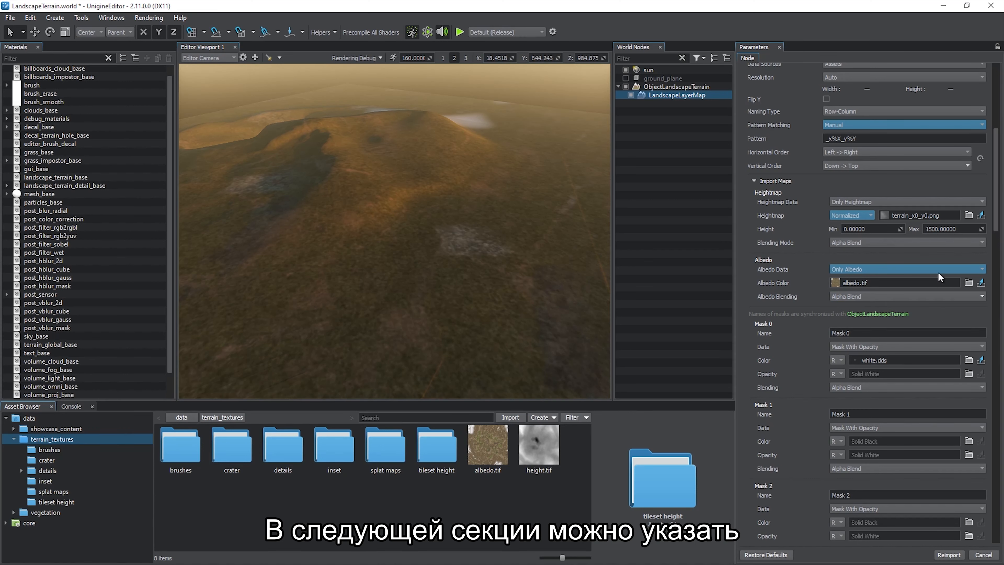
- Rename Mask 0 as Cliffs and set its data to Only Mask
left_click_drag(995, 219, 994, 254)
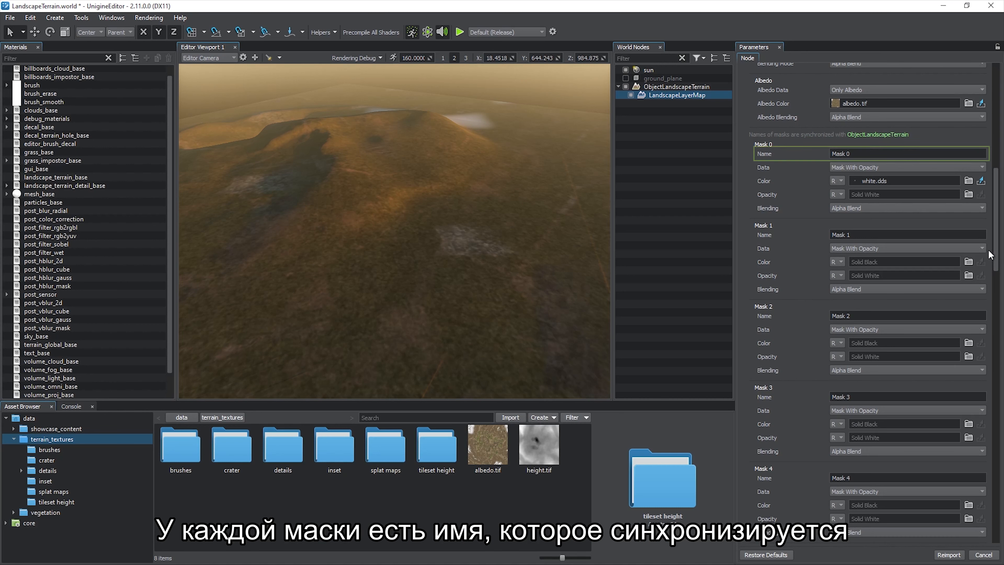
left_click(827, 154)
type("Cliffs")
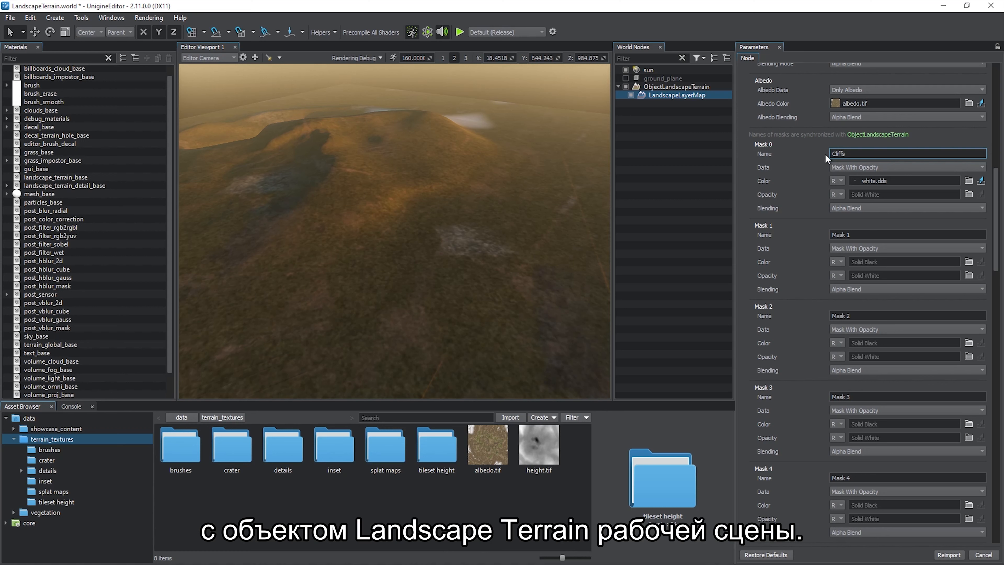
key("Return")
left_click(875, 167)
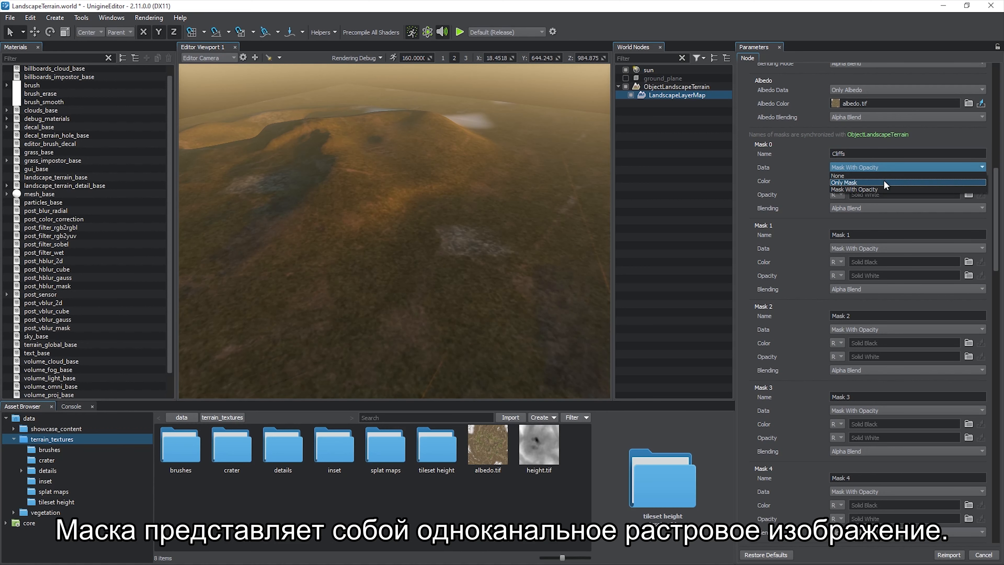
left_click(883, 182)
- Import cliffs.tif into the splat maps folder, keeping the RGBA16 image format
double_click(383, 452)
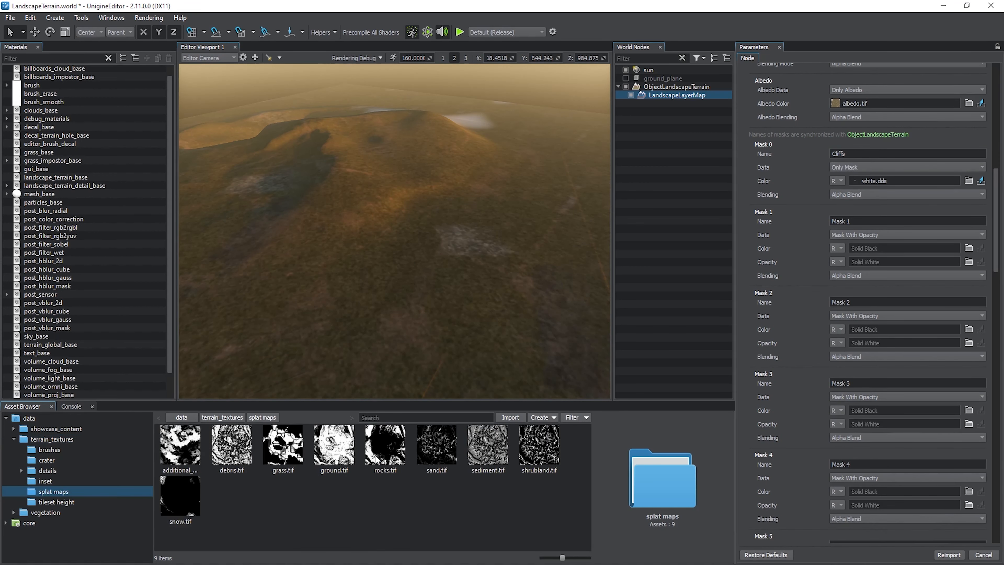
left_click(510, 417)
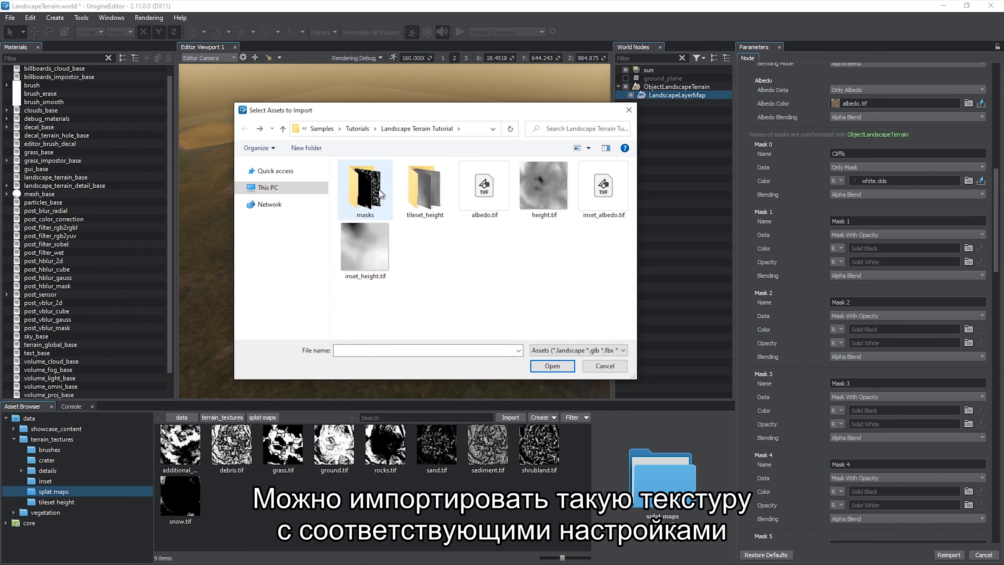
left_click(423, 199)
left_click(539, 365)
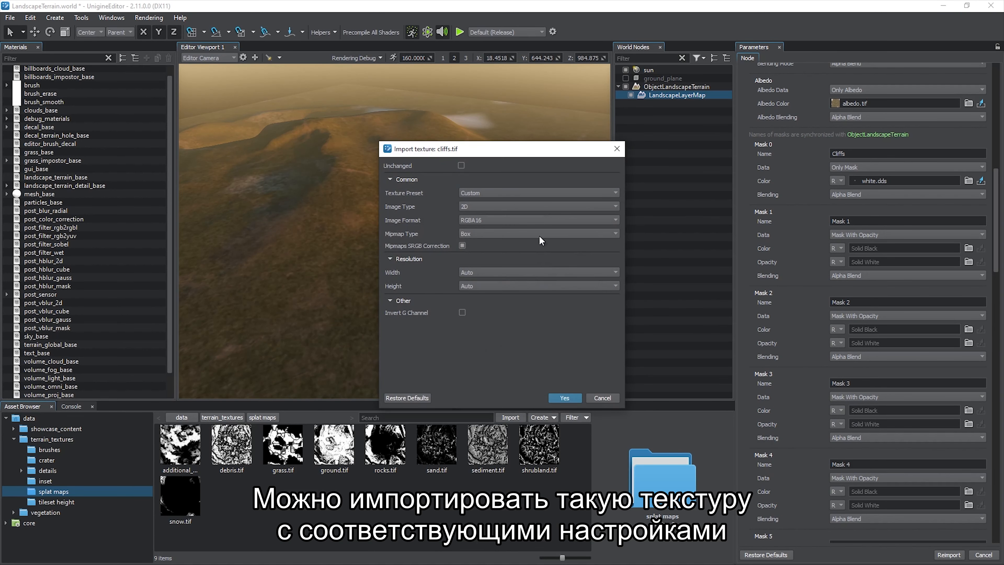
left_click(539, 220)
left_click(552, 221)
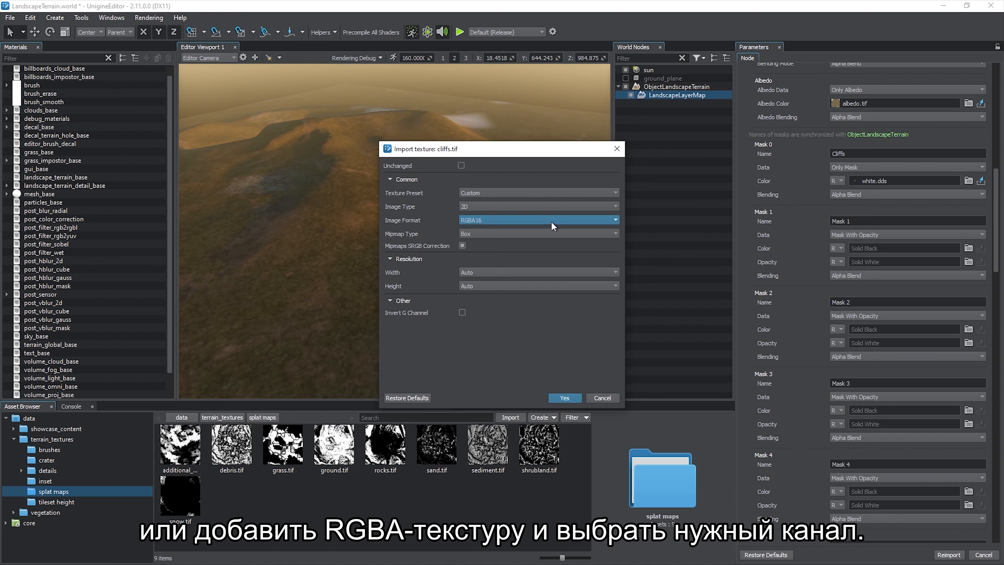
left_click(562, 397)
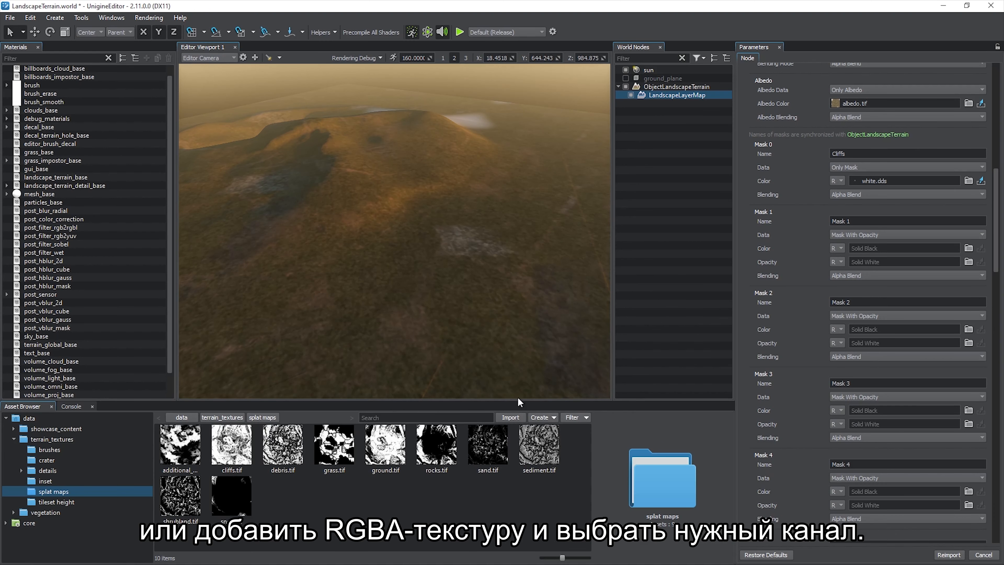
- Assign cliffs.tif as the Cliffs mask's color texture and keep the R channel
left_click_drag(878, 187, 877, 184)
left_click(836, 181)
left_click(843, 190)
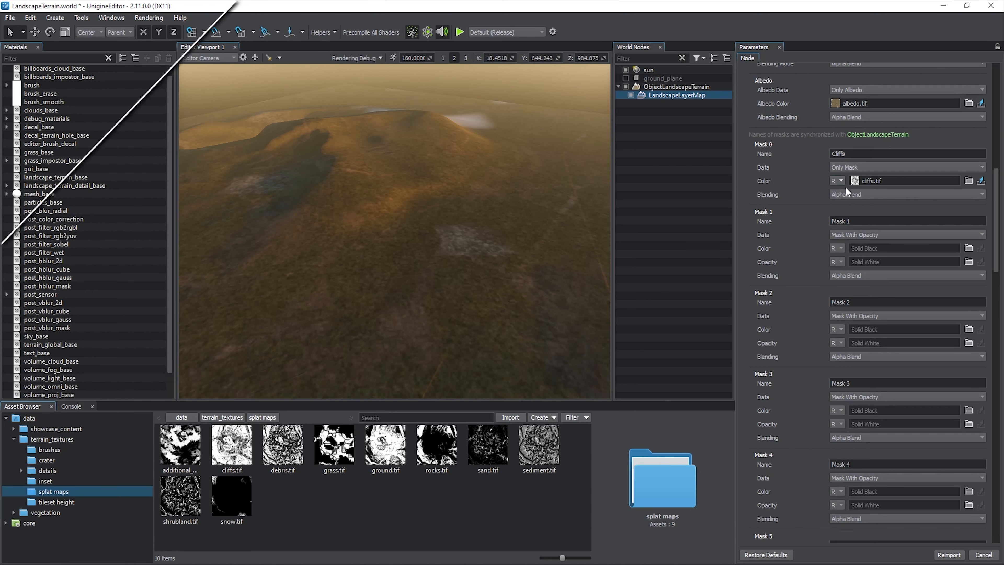
- Keep Mask 9's data at Mask With Opacity and reimport the layer map
left_click_drag(997, 330, 997, 372)
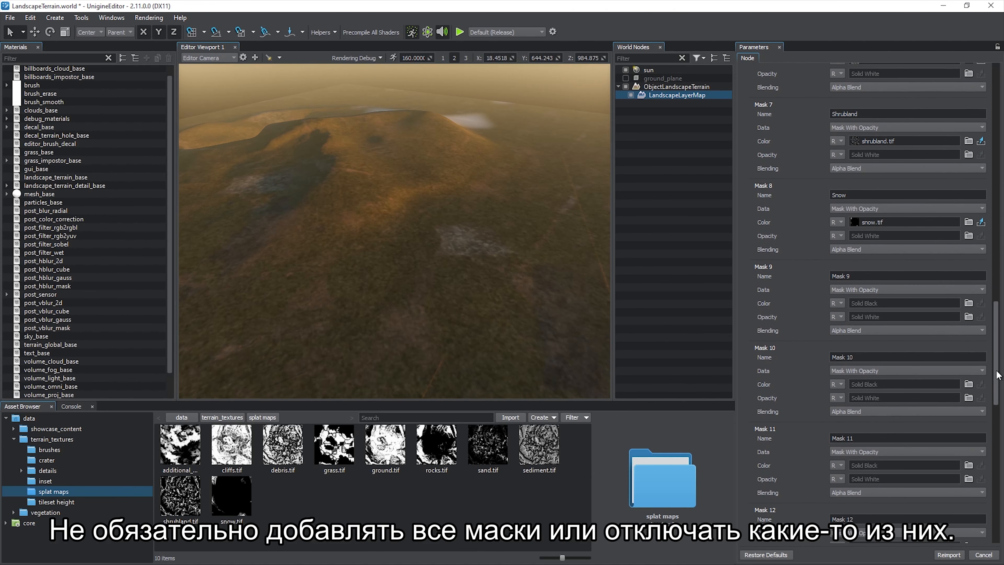
left_click(932, 292)
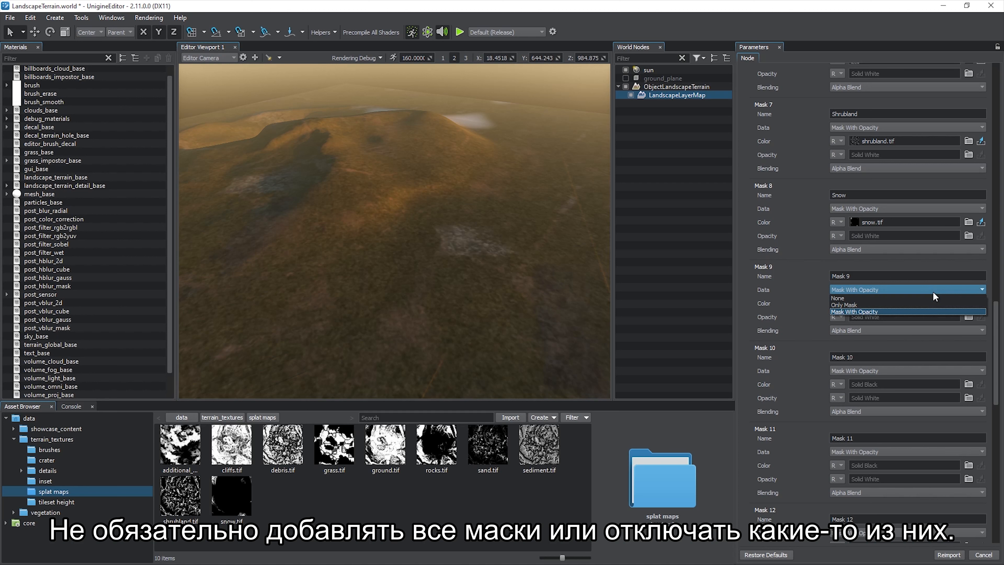
left_click(932, 291)
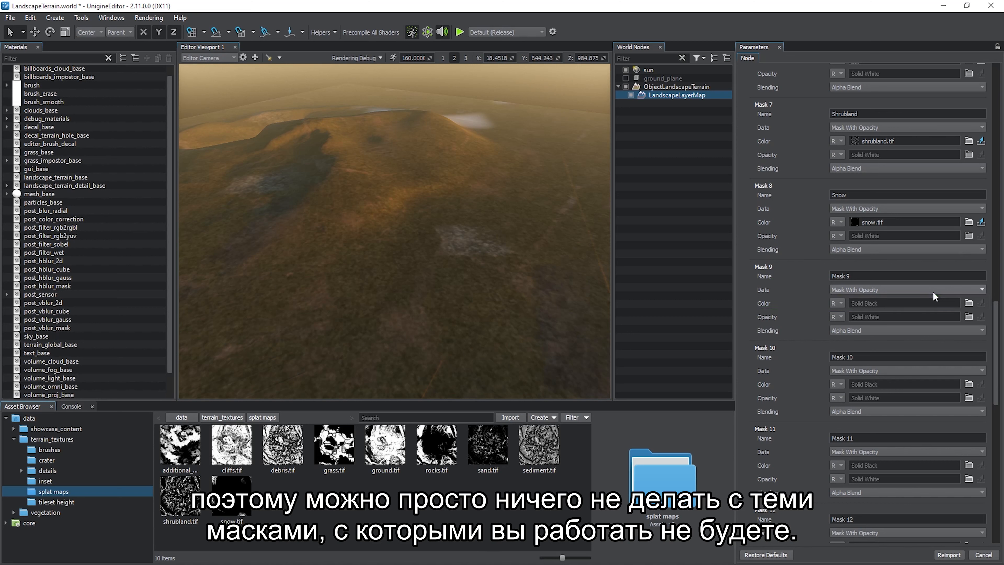
left_click(947, 555)
left_click(585, 303)
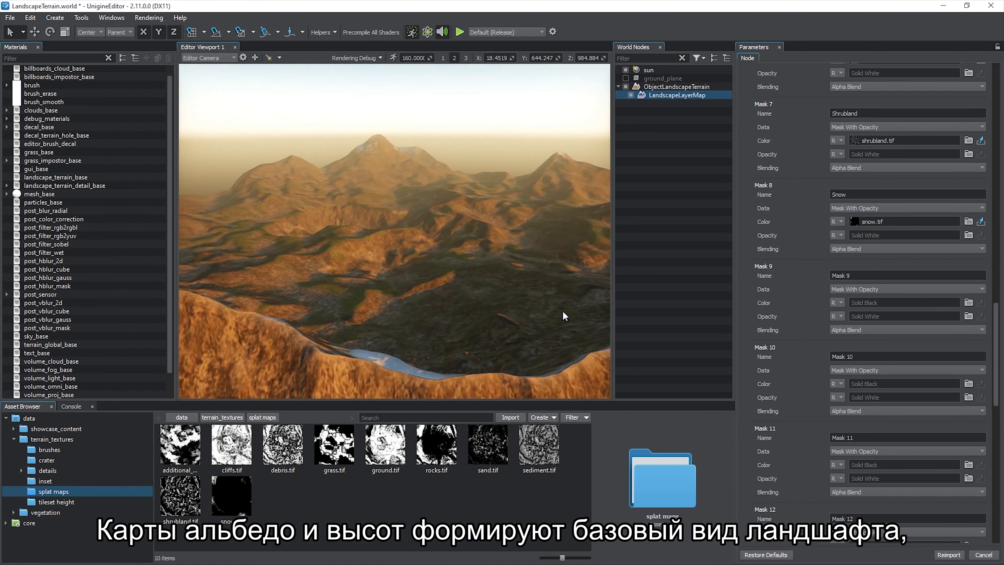
- Rotate the sun by about -13.2 degrees around its X axis to relight the terrain
key("3")
right_click_drag(563, 311, 526, 275)
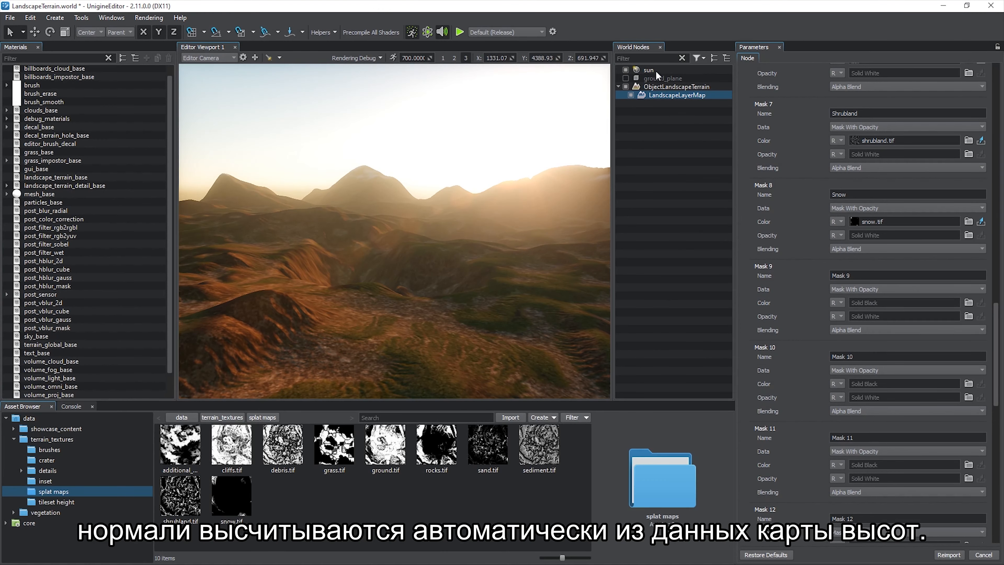
left_click(649, 70)
left_click_drag(557, 254, 579, 220)
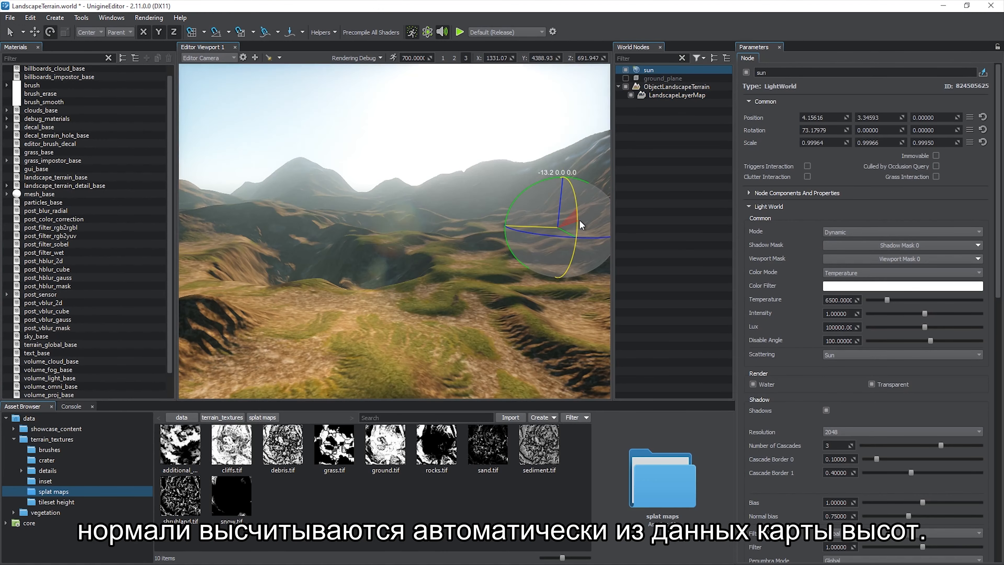
right_click_drag(576, 241, 621, 252)
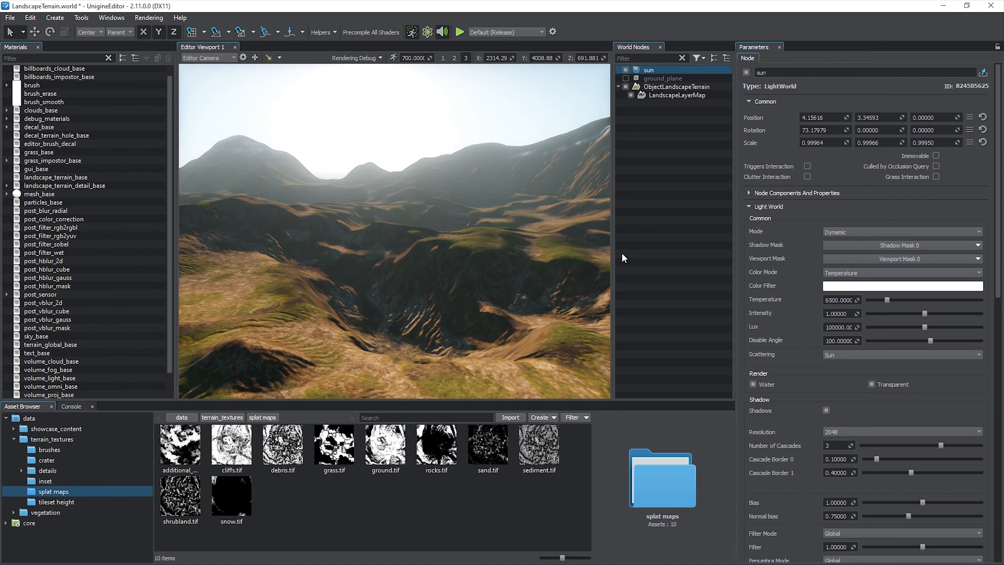
- Check the current data density of LandscapeLayerMap
left_click(702, 98)
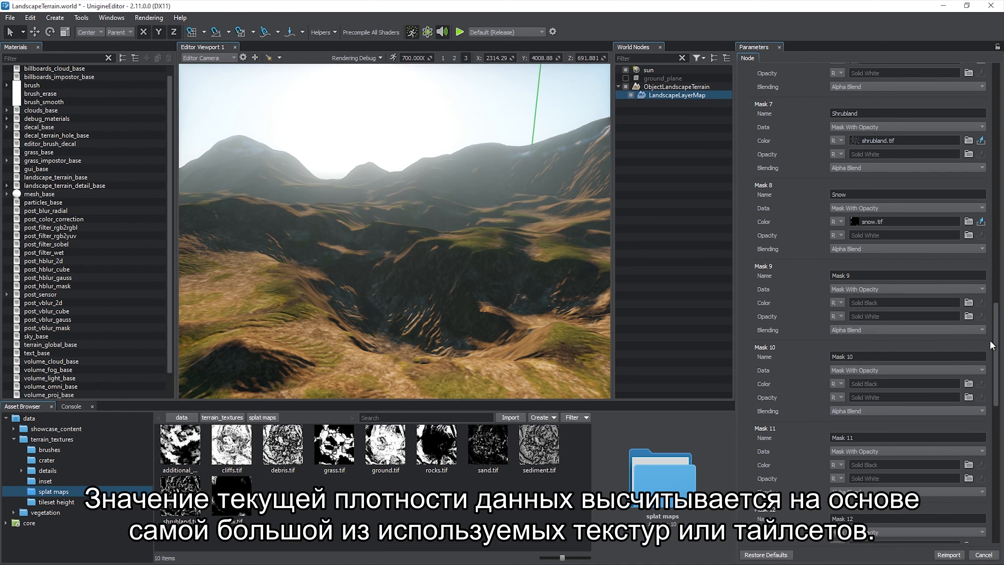
left_click_drag(994, 348, 975, 126)
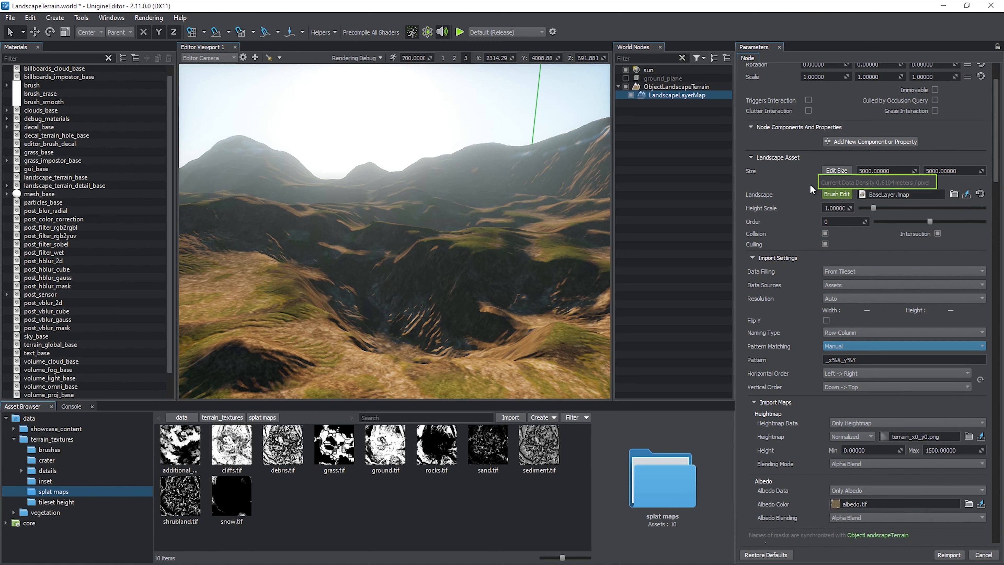
right_click_drag(549, 219, 482, 229)
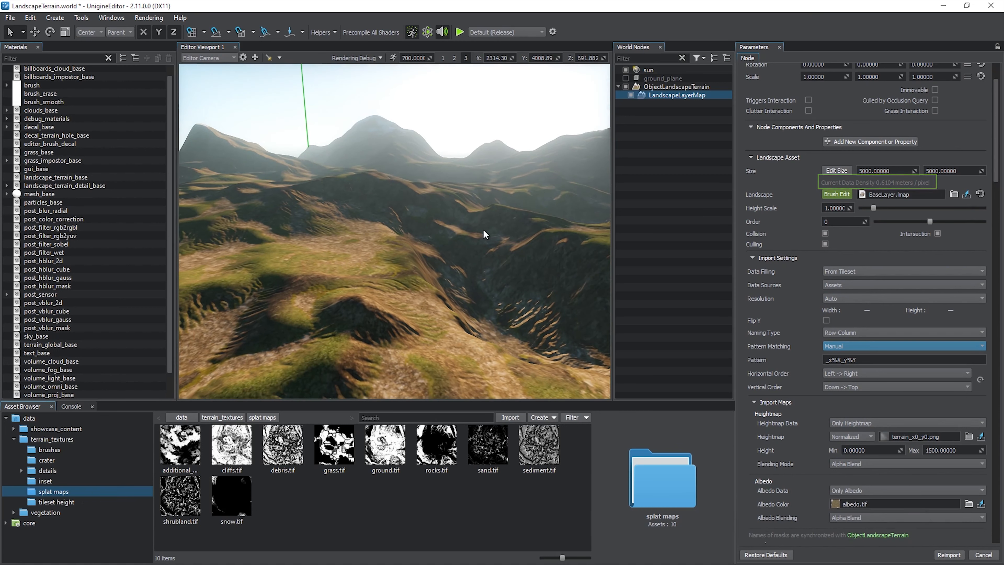
- Display the Cliffs, Debris, Grass, Ground and Rocks landscape masks in turn, and set the mask display back to None
left_click(324, 31)
mouse_move(395, 273)
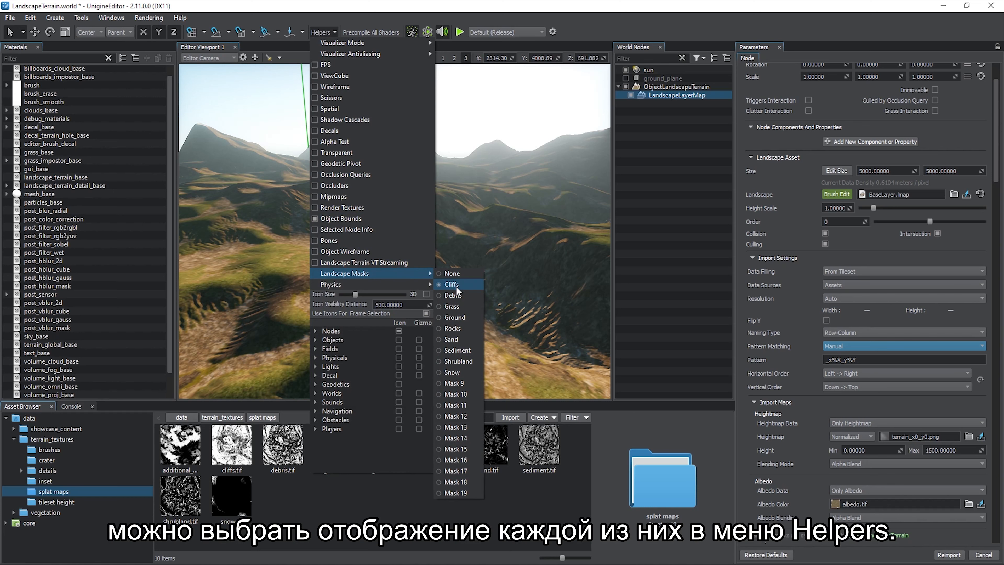
left_click(456, 294)
left_click(456, 305)
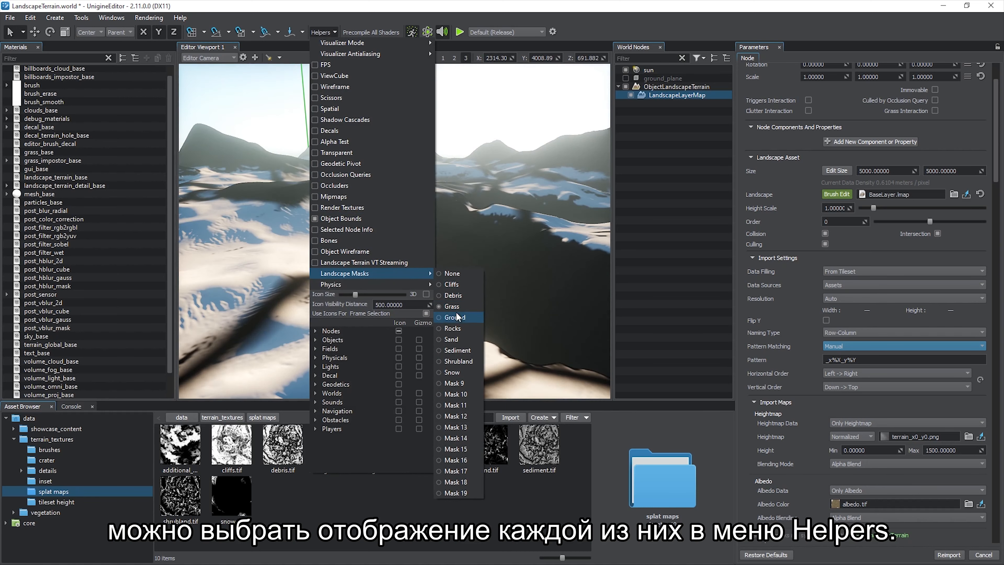
left_click(455, 316)
left_click(452, 328)
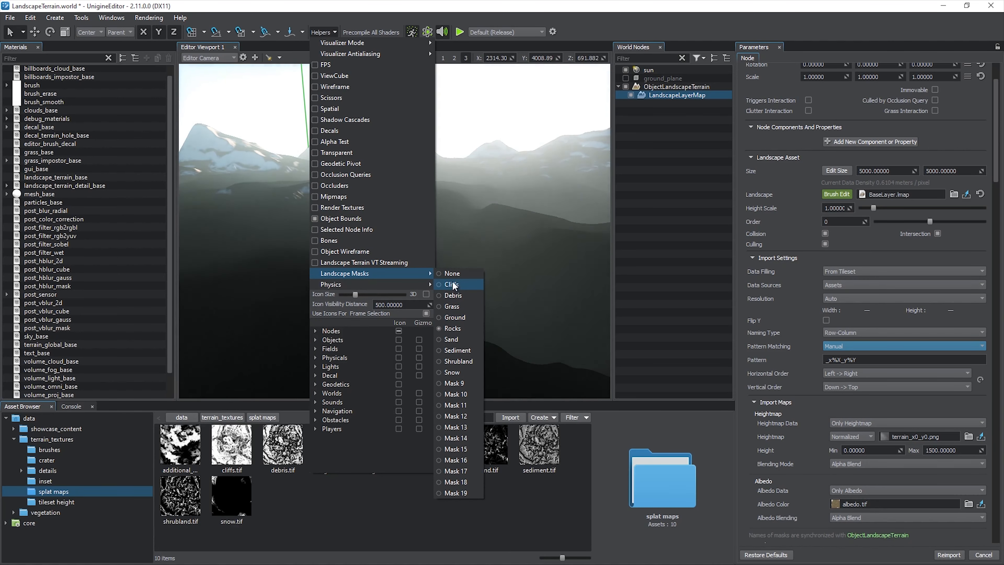
left_click(452, 273)
key("Escape")
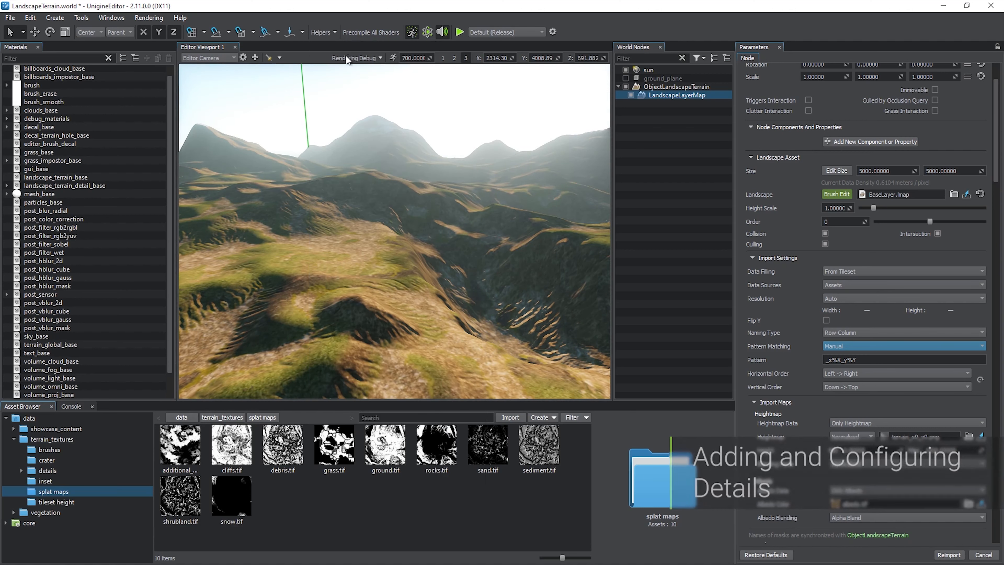
- Select the Debris mask in ObjectLandscapeTerrain's details and open the details folder inside terrain_textures
right_click_drag(399, 222, 598, 209)
key("w")
key("2")
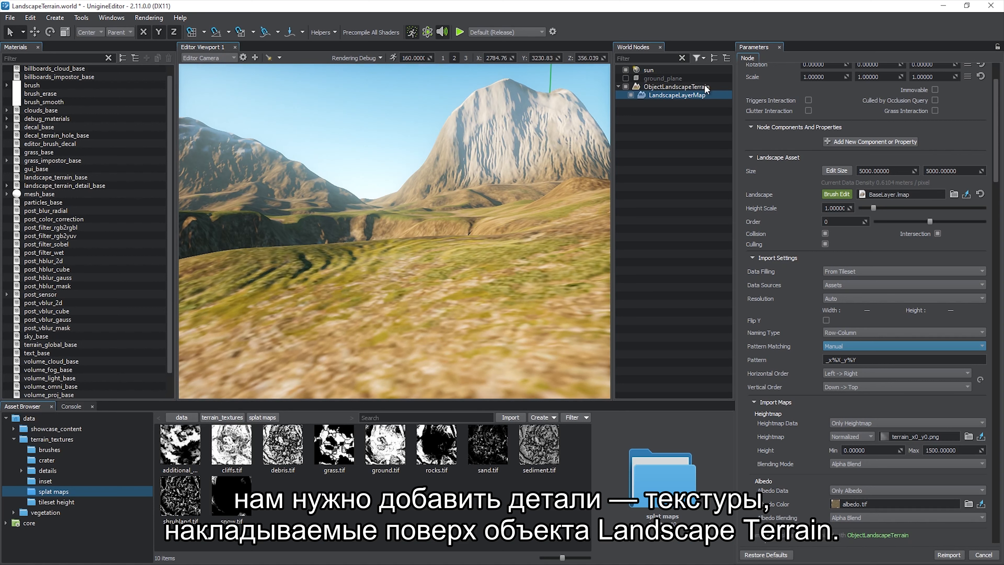
left_click(696, 86)
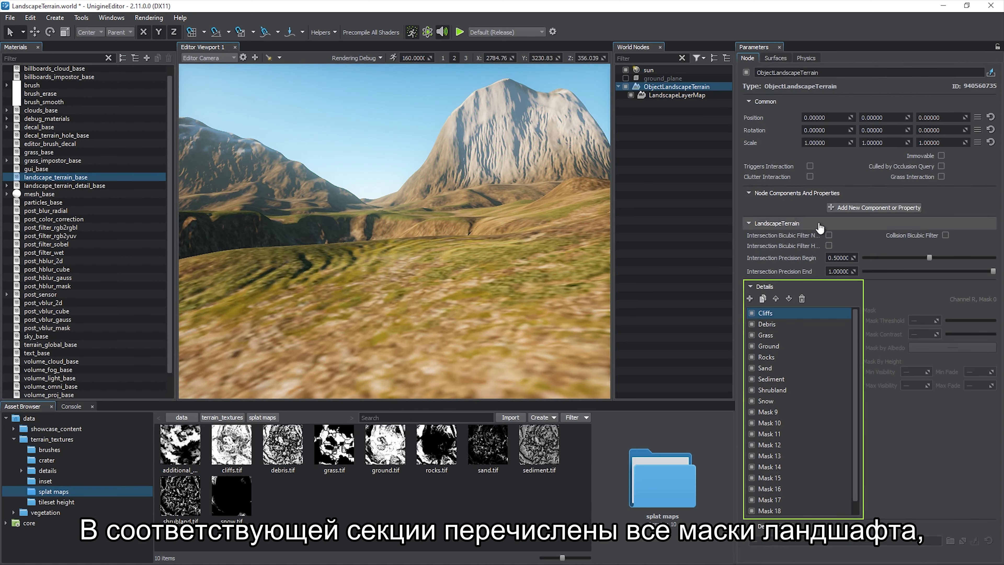
left_click(818, 324)
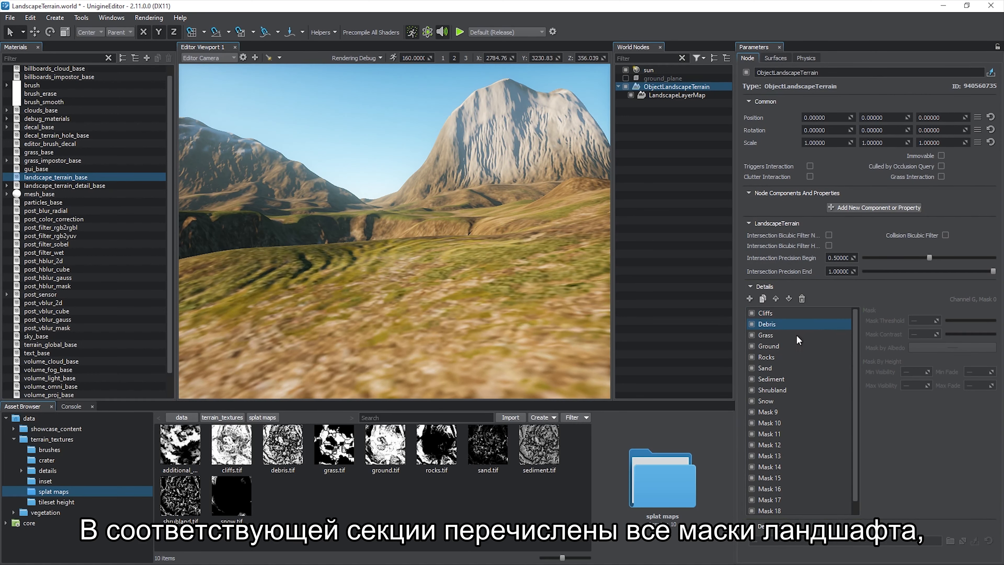
left_click(222, 418)
double_click(283, 445)
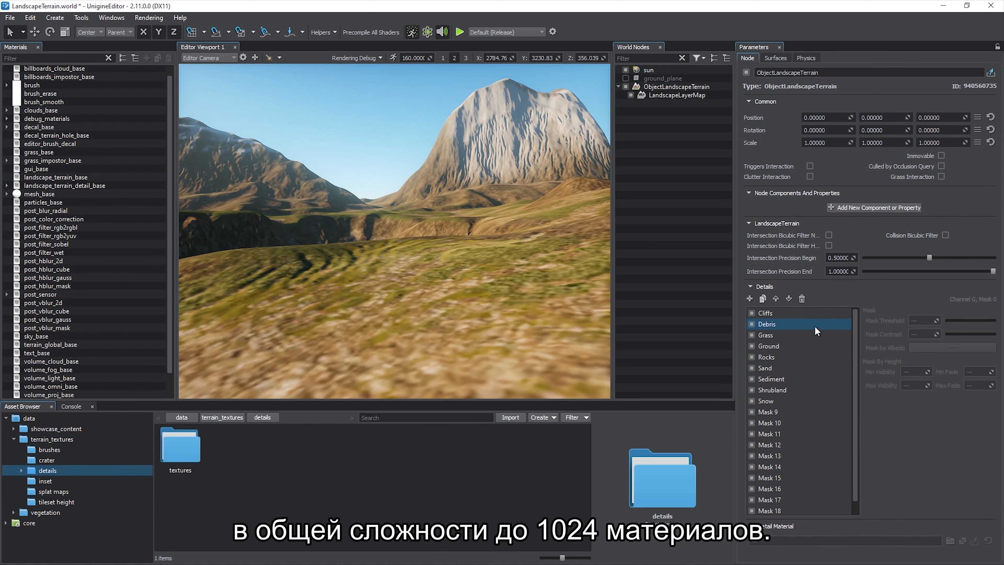
- Add a detail under the Debris mask, select it and bring the terrain where it applies into view
left_click(753, 298)
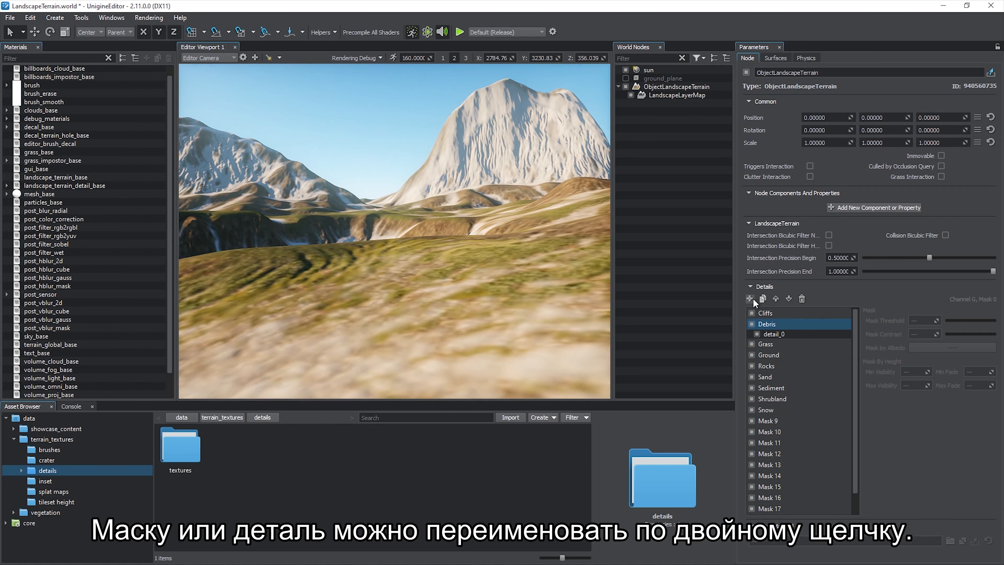
double_click(773, 324)
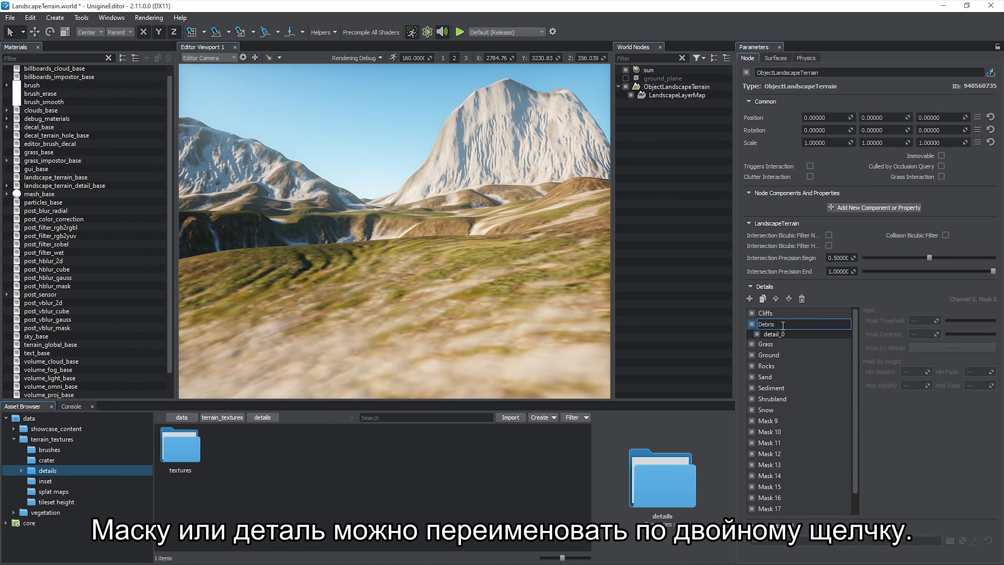
key("Return")
left_click(788, 335)
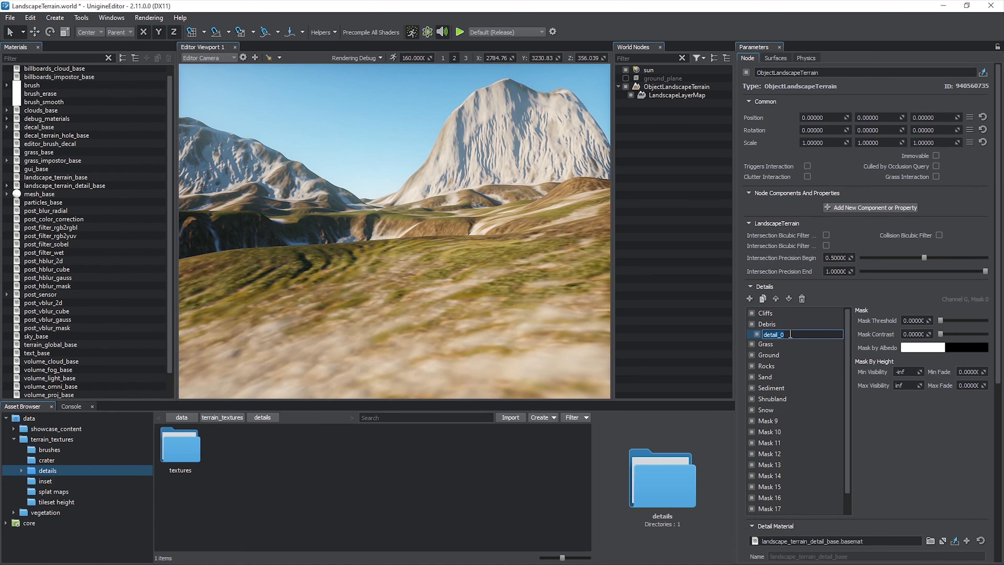
scroll(994, 397, "down", 3)
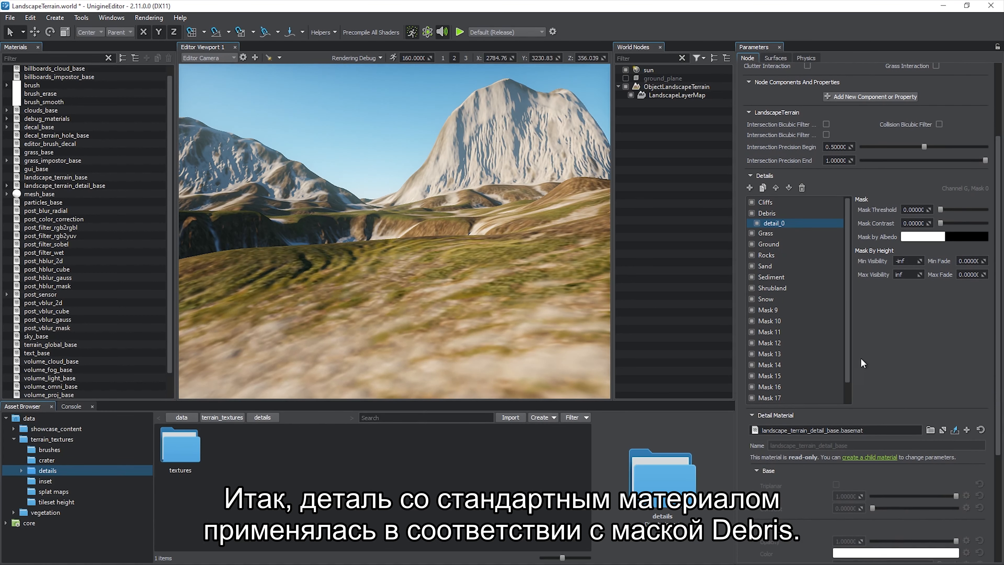
right_click_drag(552, 303, 197, 322)
key("w")
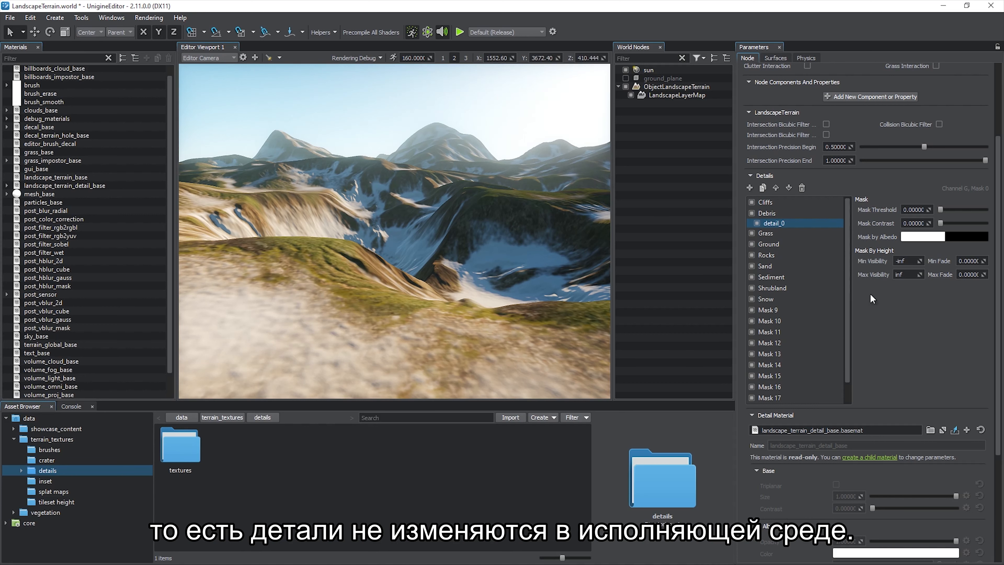
- Try the detail's mask threshold and an olive mask-by-albedo color of 170, 170, 0 with alpha 255
mouse_move(943, 210)
left_mouse_down()
mouse_move(960, 222)
mouse_move(936, 223)
mouse_move(935, 209)
left_mouse_up()
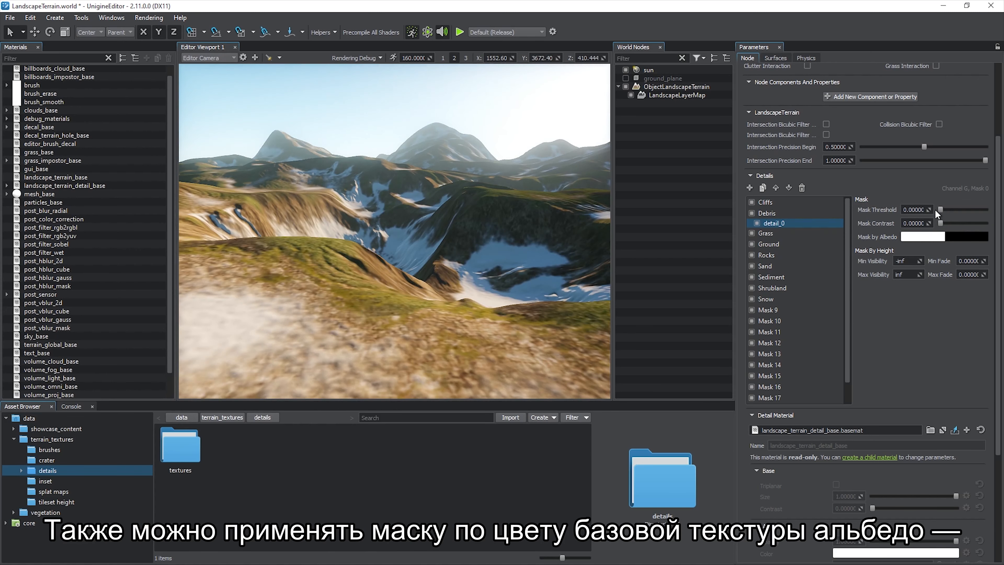
left_click(960, 232)
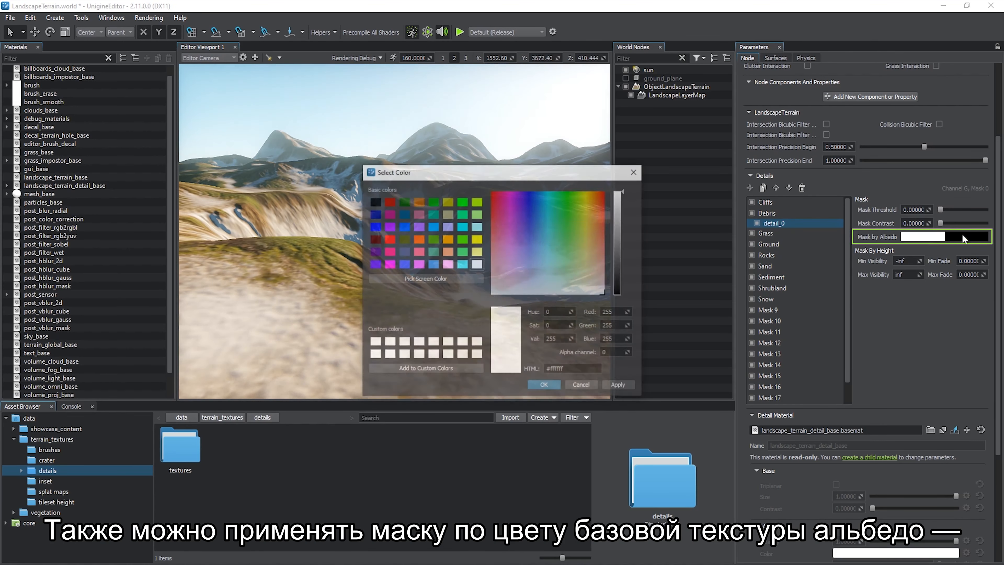
left_click_drag(518, 176, 700, 150)
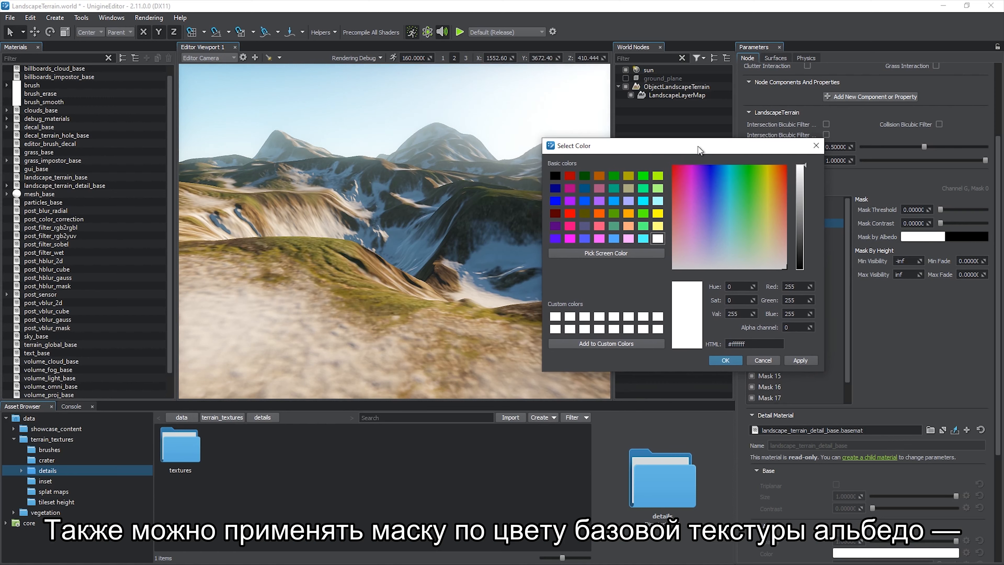
left_click(628, 176)
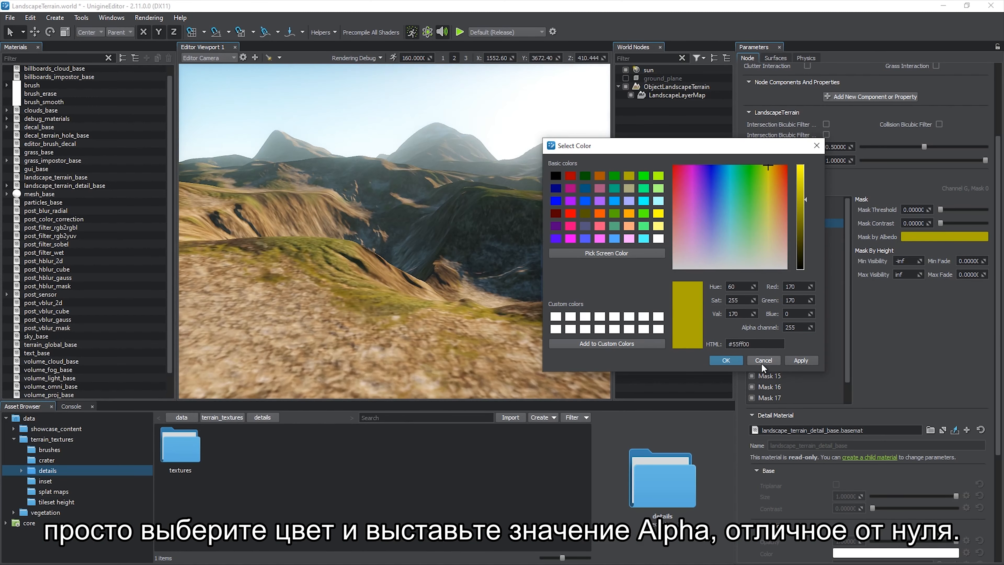
left_click(761, 361)
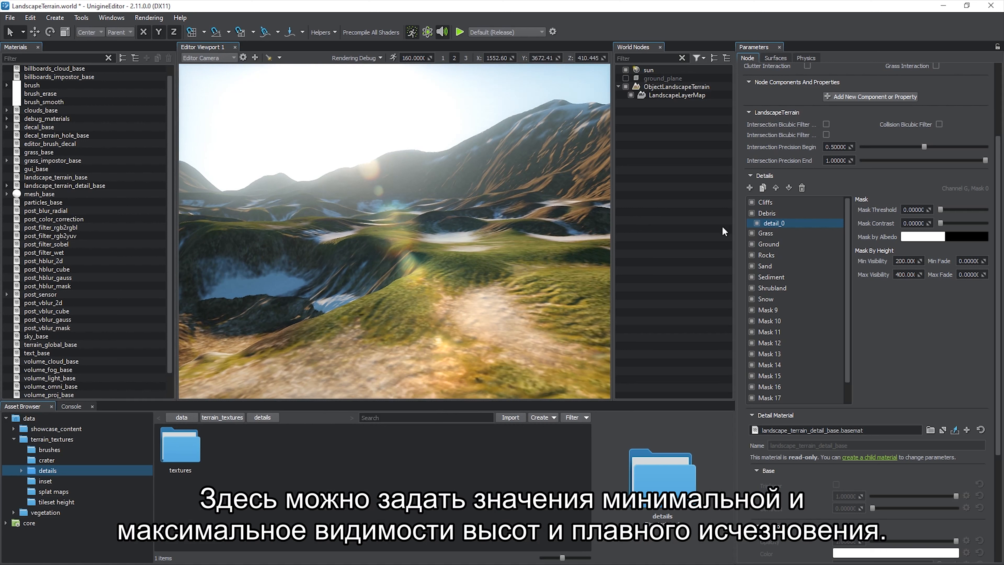
- Set the detail's Min Fade and Max Fade to 50 under Mask By Height
type("5")
left_click(961, 274)
type("5")
key("Return")
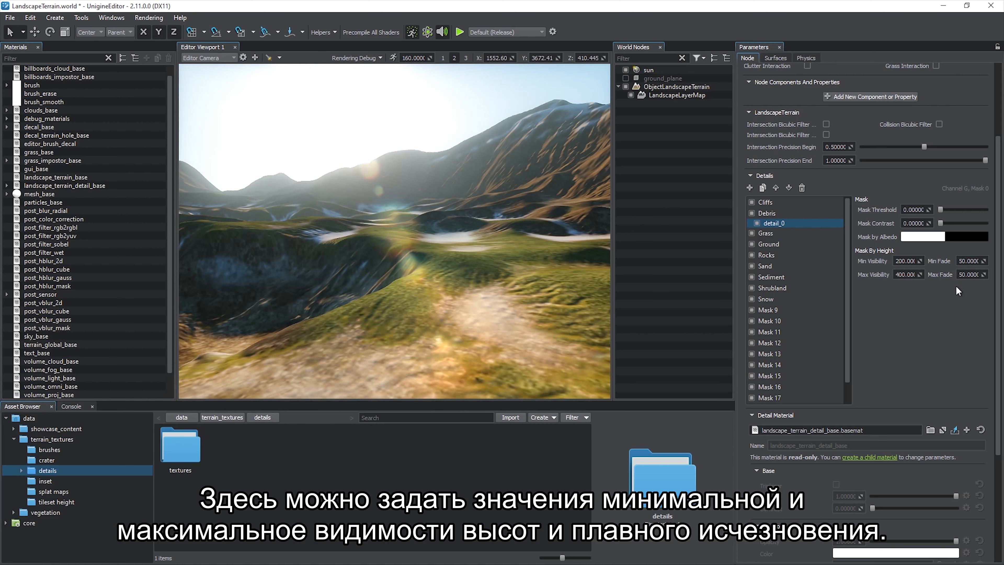
- Undo the fade and visibility changes in the detail's height mask settings
key("ctrl+z")
key("ctrl+z")
key("ctrl+z")
key("ctrl+z")
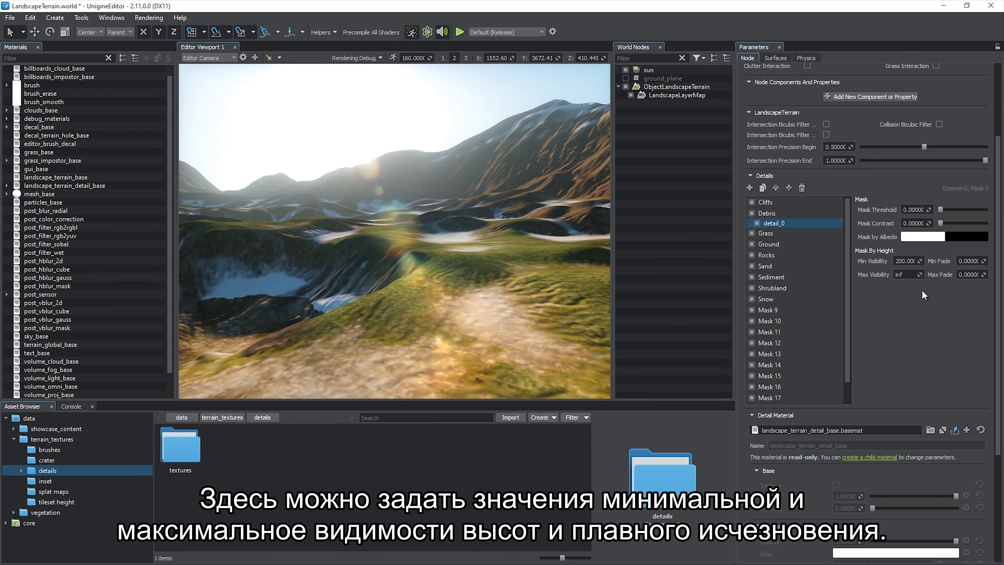
- Create a child of the landscape_terrain_detail_base material for the Debris detail and name it debris_detail
scroll(992, 383, "down", 5)
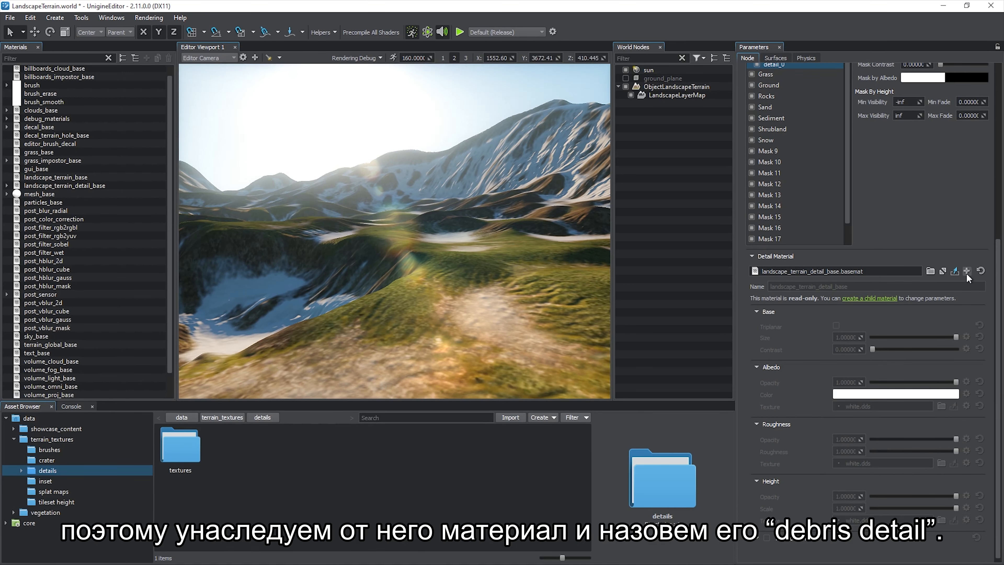
left_click(966, 274)
left_click_drag(893, 291, 766, 290)
type("debris_detail")
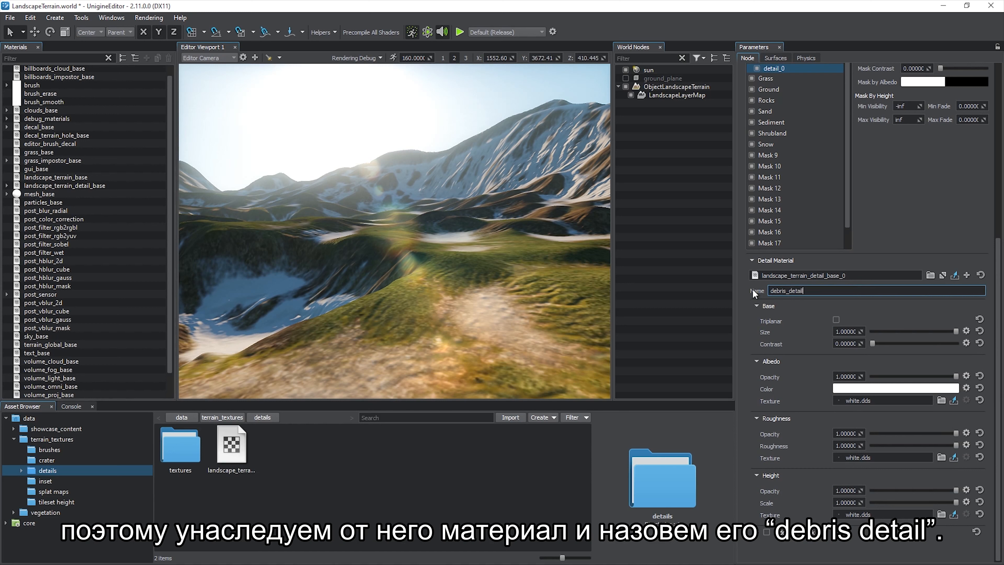
key("Return")
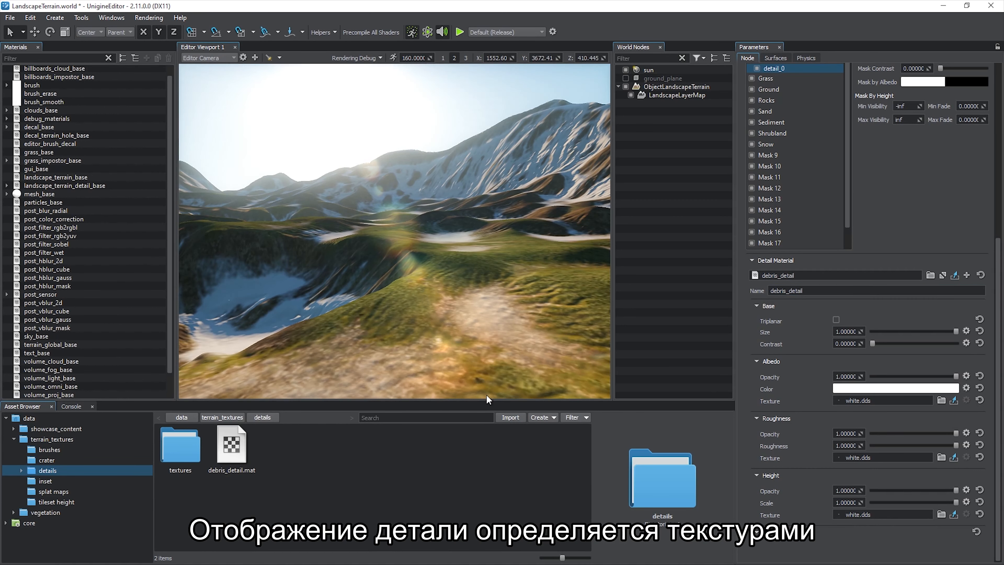
- Assign debris_alb.png as debris_detail's albedo texture, debris_r.tif as its roughness texture and debris_height.exr as its height texture
double_click(180, 445)
left_click_drag(189, 451, 856, 402)
left_click_drag(282, 445, 855, 457)
left_click_drag(231, 445, 855, 514)
- Set debris_detail's size to 10, its roughness to about 0.84 and its height scale to about 0.69
left_click(845, 332)
type("10")
key("Return")
left_click_drag(955, 445, 942, 445)
left_click_drag(956, 501, 930, 501)
right_click_drag(394, 231, 609, 274)
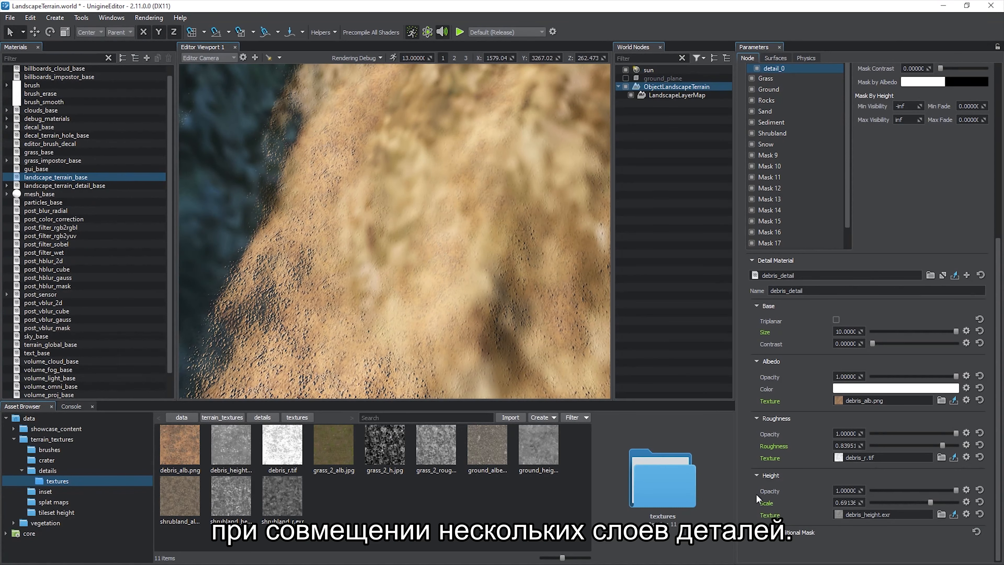
- Enable debris_detail's additional mask and assign additional_mask.png from the splat maps folder to it
left_click(756, 532)
scroll(745, 378, "down", 1)
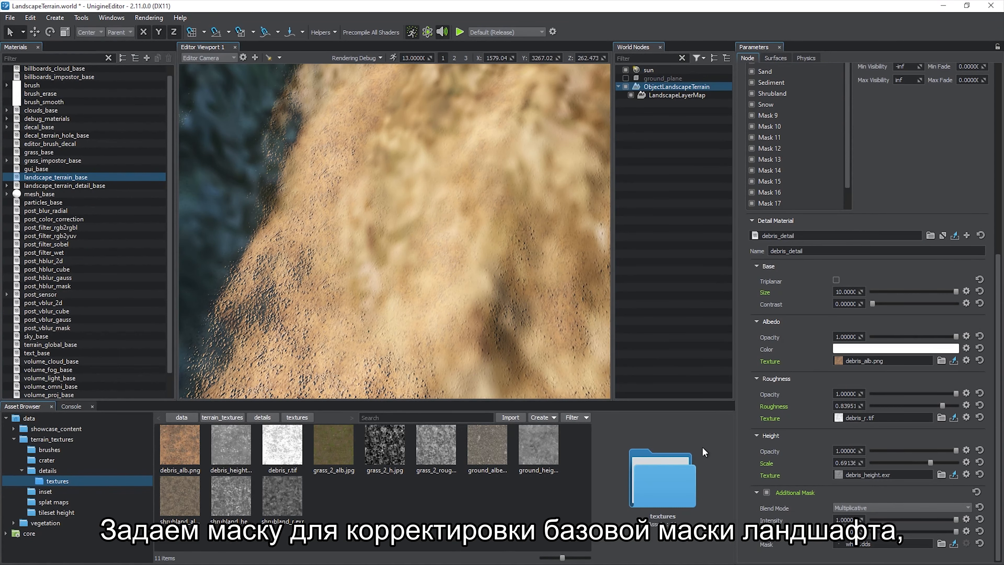
left_click(52, 501)
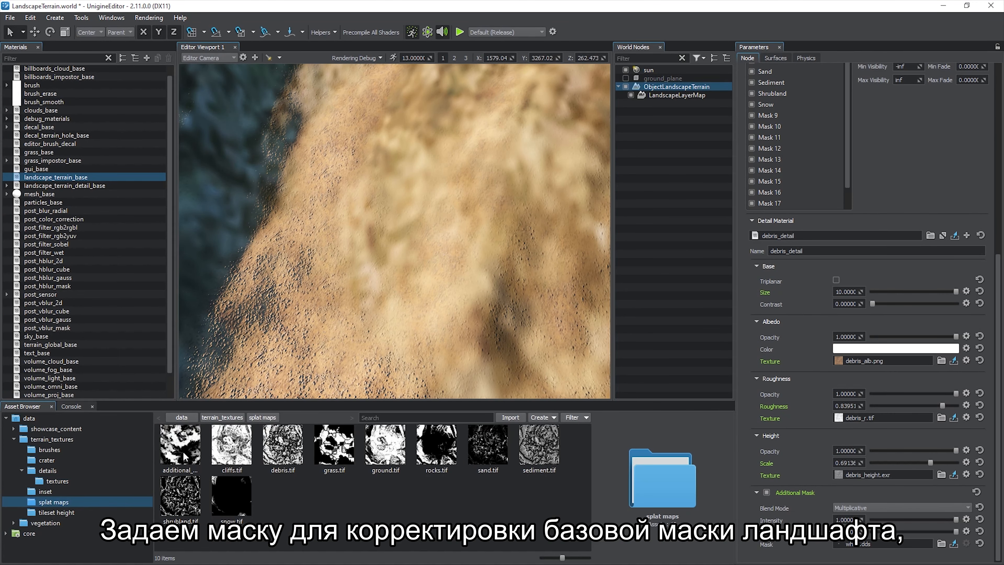
left_click_drag(184, 457, 839, 543)
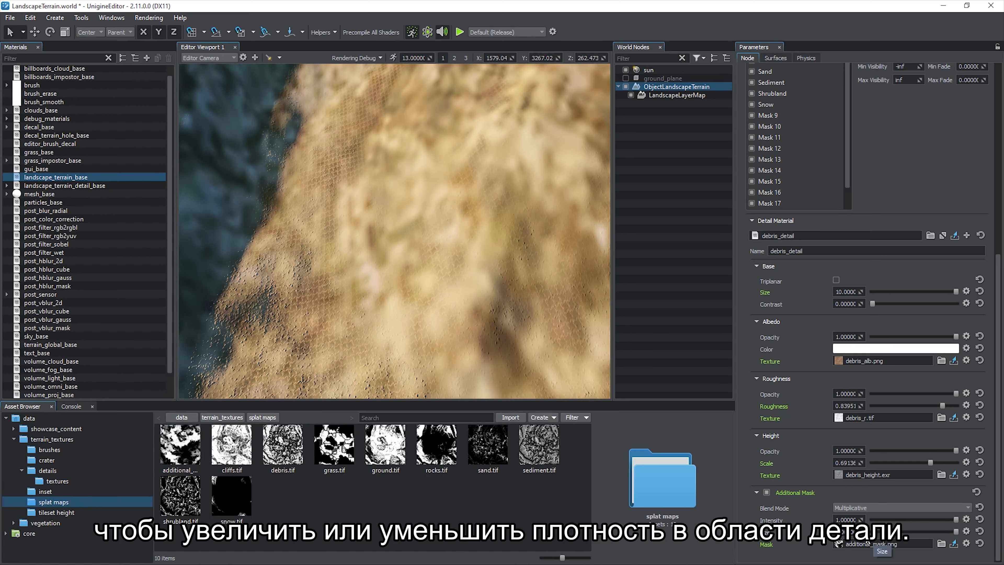
scroll(474, 330, "up", 5)
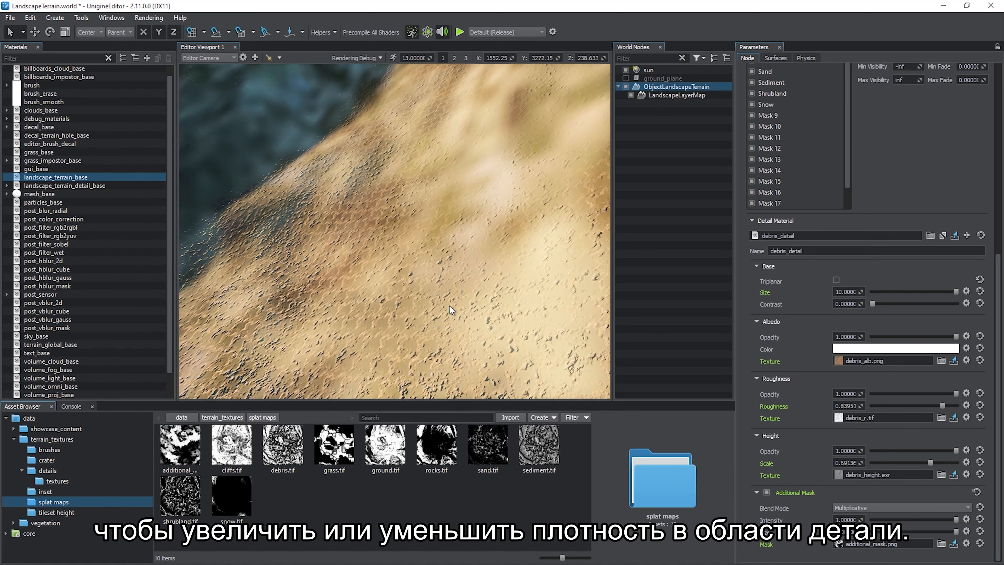
- Change the size of debris_detail's additional mask and check the pattern on the terrain
scroll(450, 310, "down", 1)
left_click(838, 532)
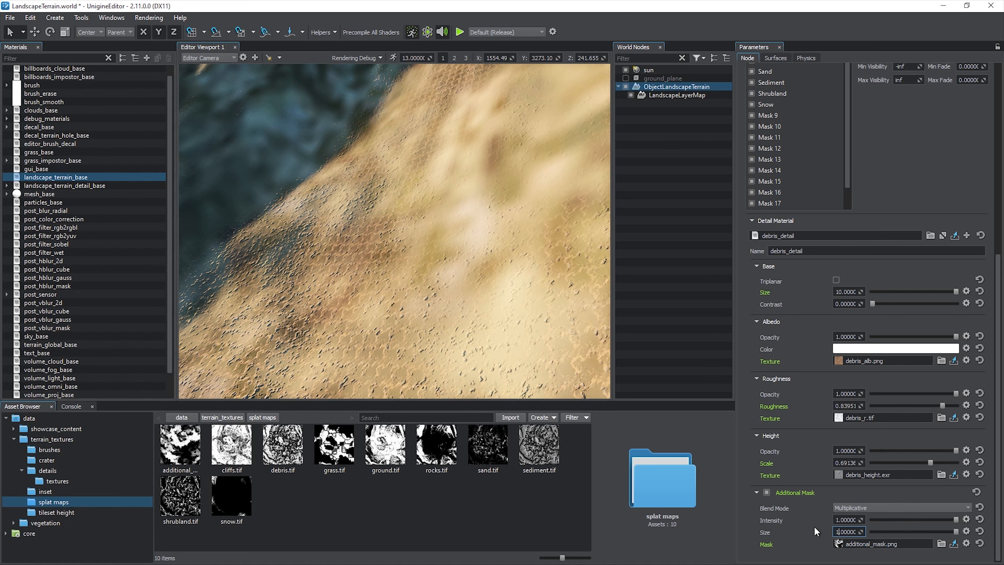
type("0")
key("Return")
mouse_move(528, 330)
right_mouse_down()
mouse_move(540, 287)
mouse_move(550, 305)
mouse_move(575, 301)
mouse_move(413, 389)
mouse_move(356, 370)
mouse_move(324, 332)
mouse_move(396, 377)
mouse_move(445, 385)
mouse_move(534, 327)
right_mouse_up()
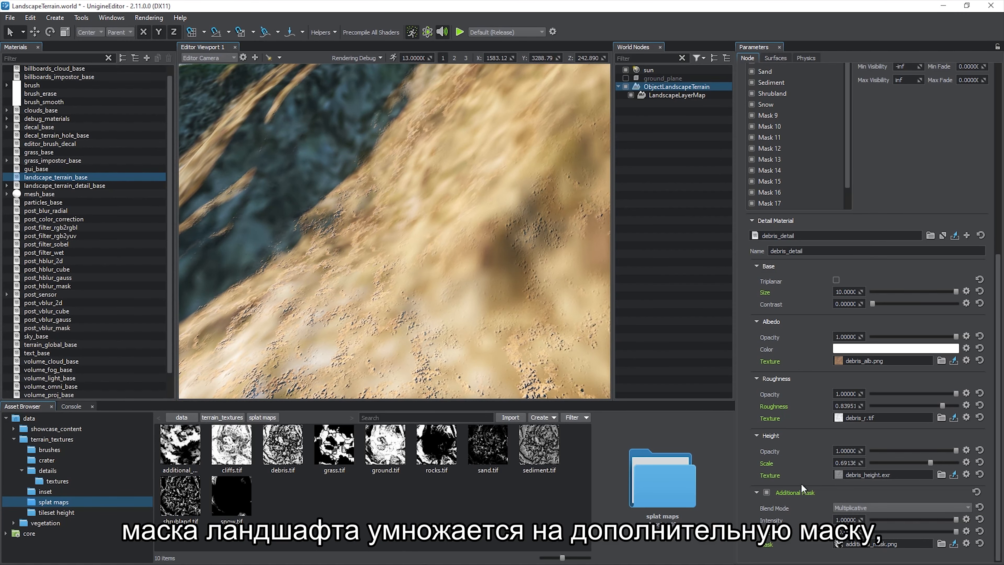
- Set the additional mask's blend mode to Vivid Light and inspect the slope
left_click(870, 508)
left_click(850, 536)
right_click_drag(537, 335, 554, 355)
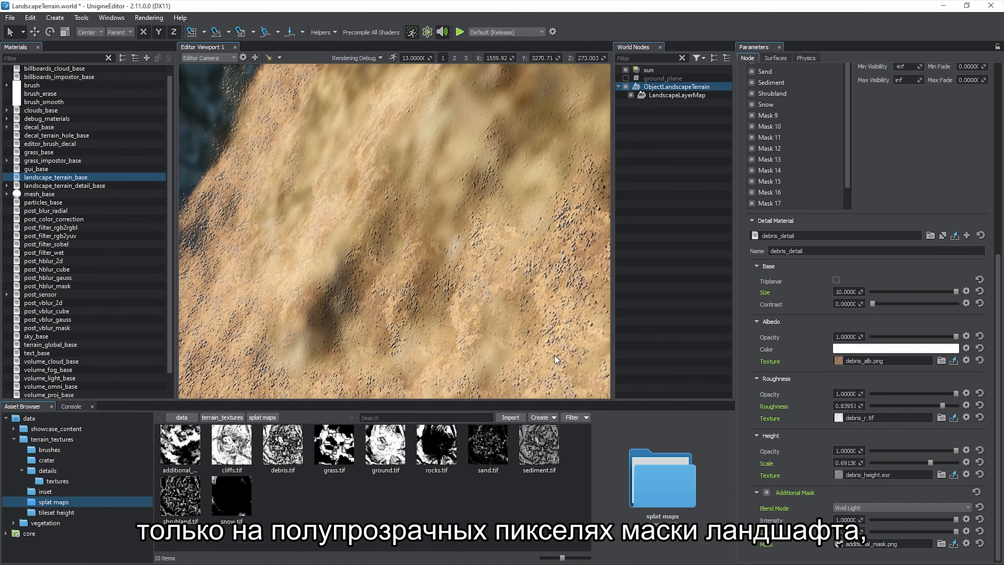